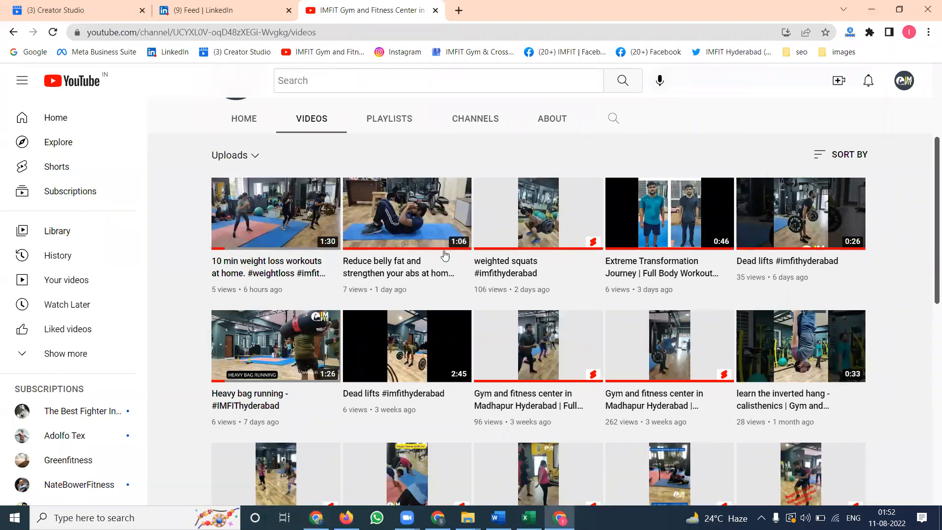
- Look over the gym video clips in the 09-08-2022 folder, and return to the browser
{"action": "mouse_move", "coordinate": [468, 518]}
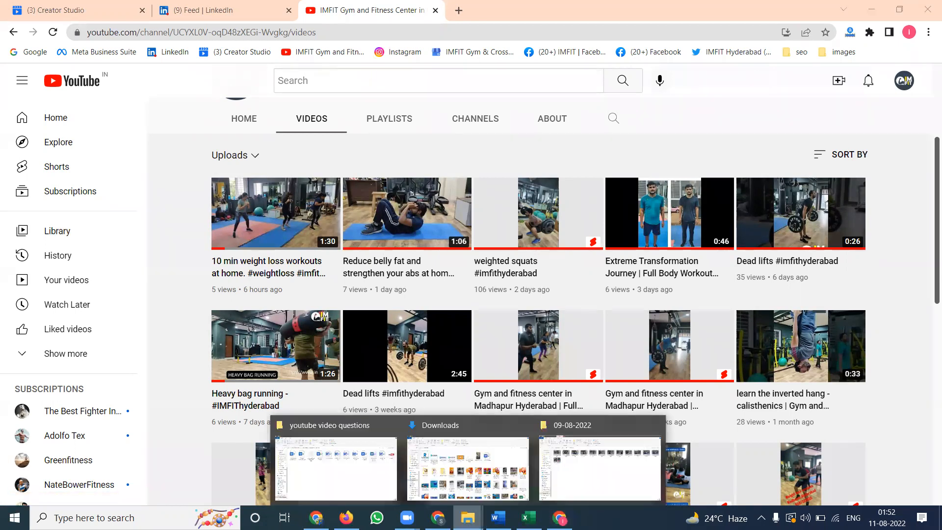
{"action": "left_click", "coordinate": [581, 470]}
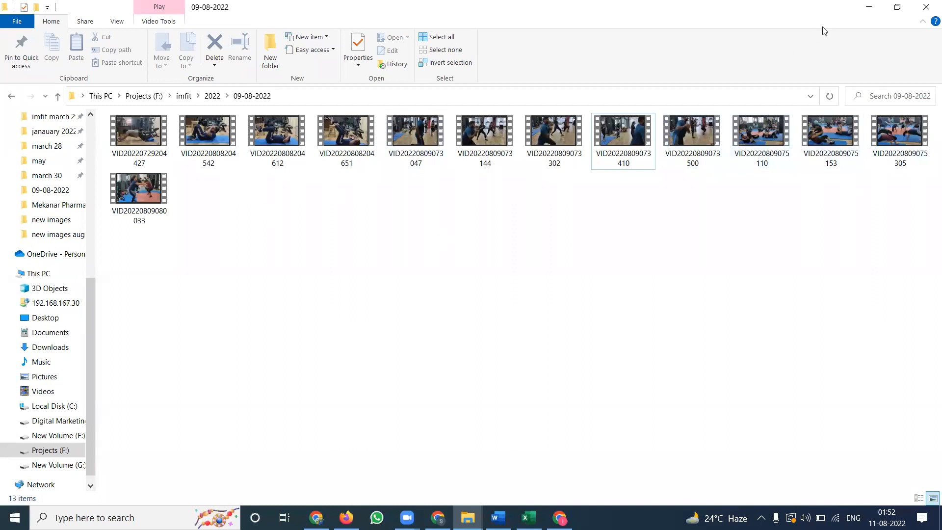
{"action": "left_click", "coordinate": [861, 10]}
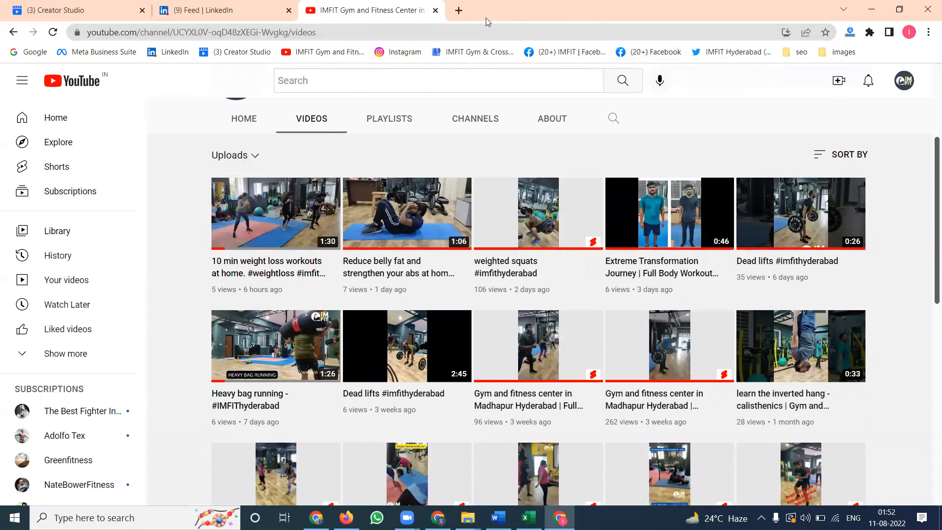
- Open canva.com in a new browser tab and create a blank YouTube Video design
{"action": "left_click", "coordinate": [459, 10]}
{"action": "type", "text": "canva.com"}
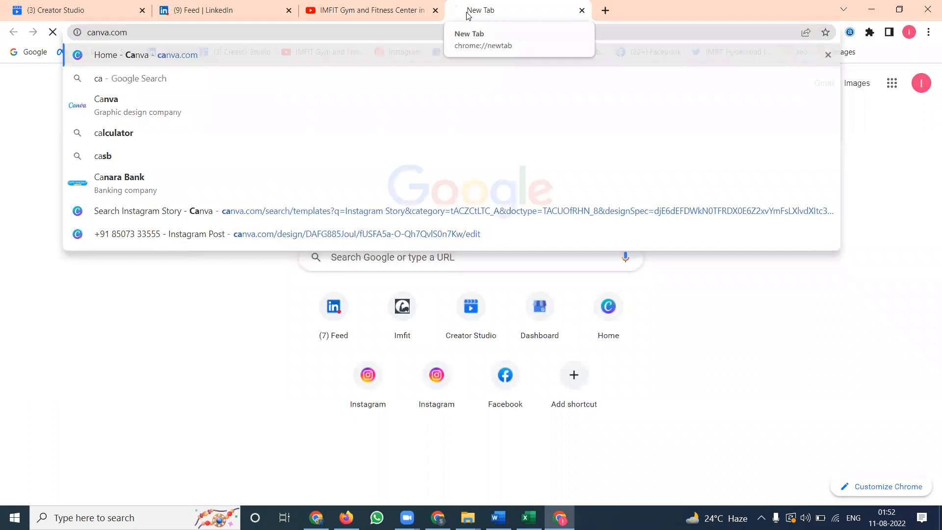
{"action": "key", "text": "Return"}
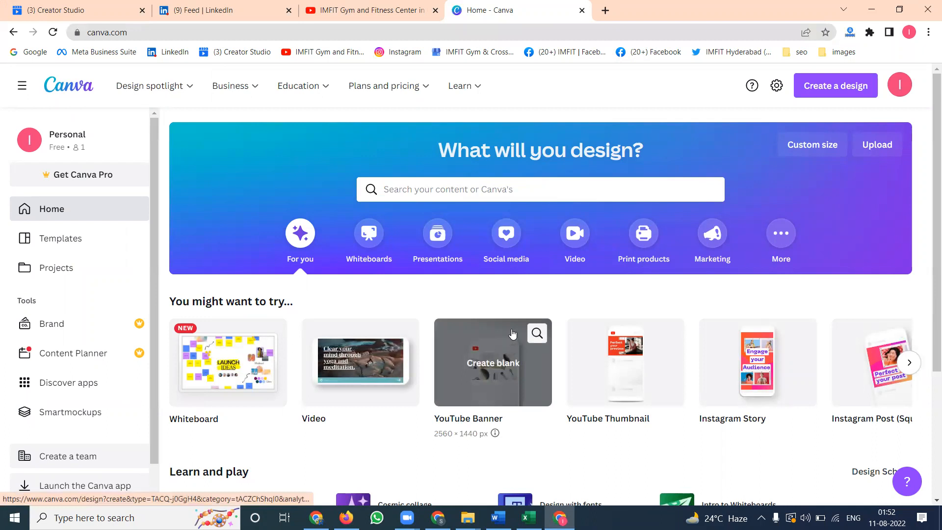
{"action": "left_click", "coordinate": [562, 240]}
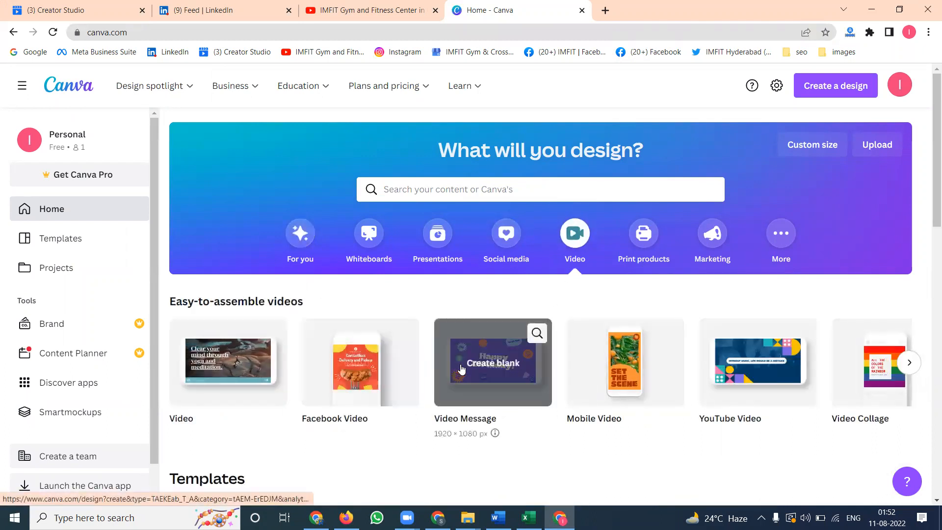
{"action": "left_click", "coordinate": [742, 378]}
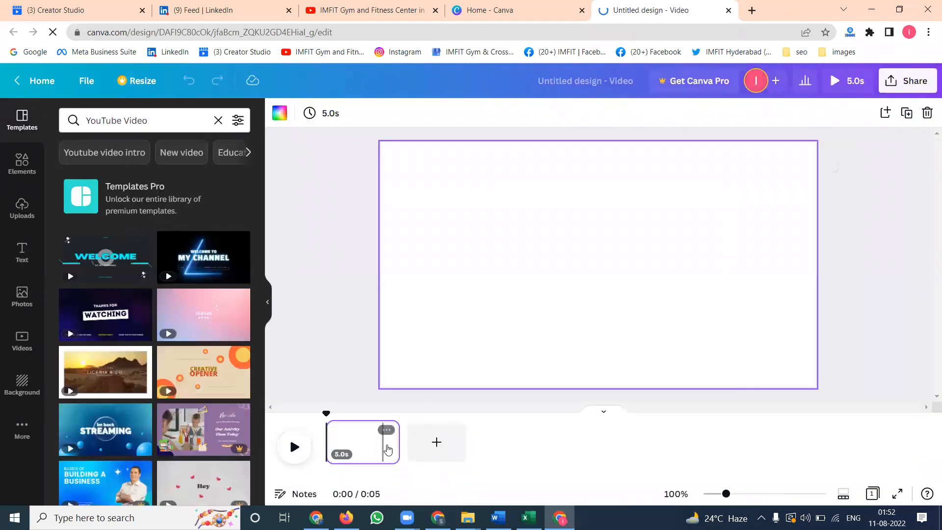
- Upload the "Untitled design (7)" collage image from the imfit folder on Projects (F:)
{"action": "left_click", "coordinate": [25, 208]}
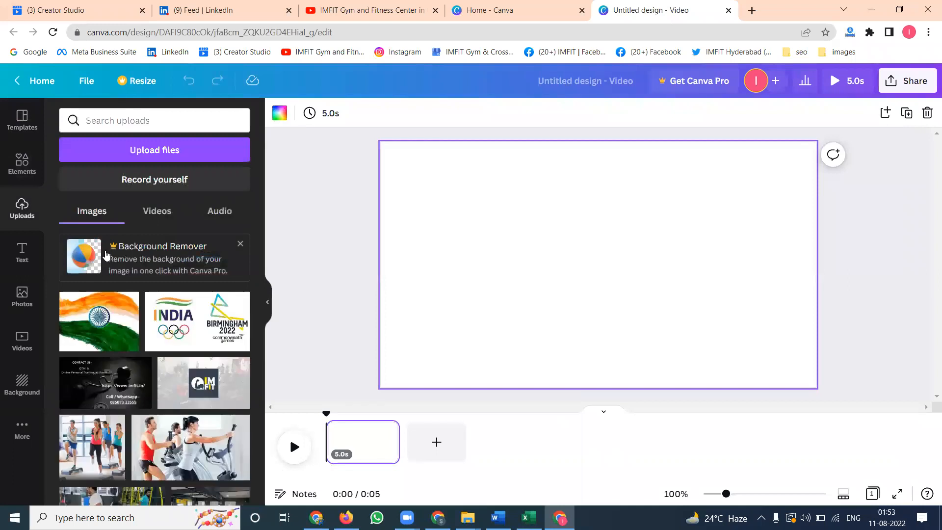
{"action": "left_click", "coordinate": [138, 155]}
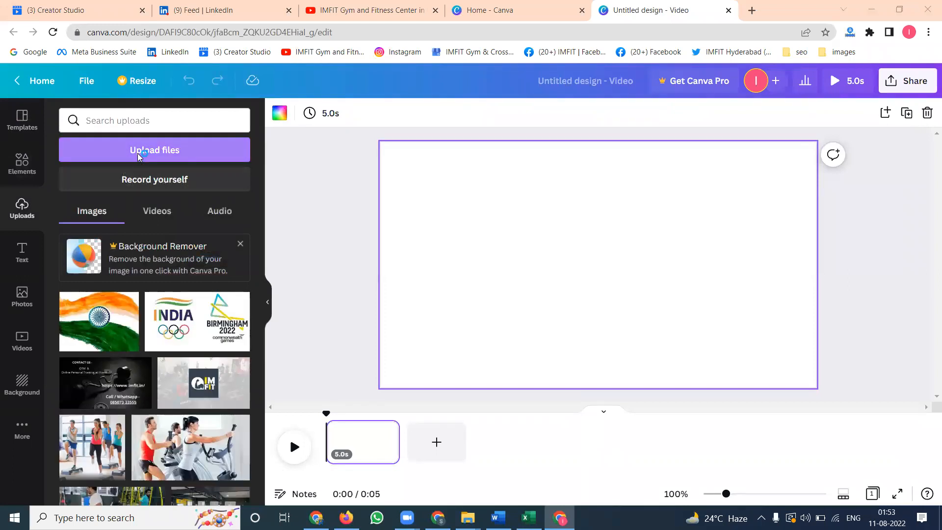
{"action": "left_click", "coordinate": [197, 30]}
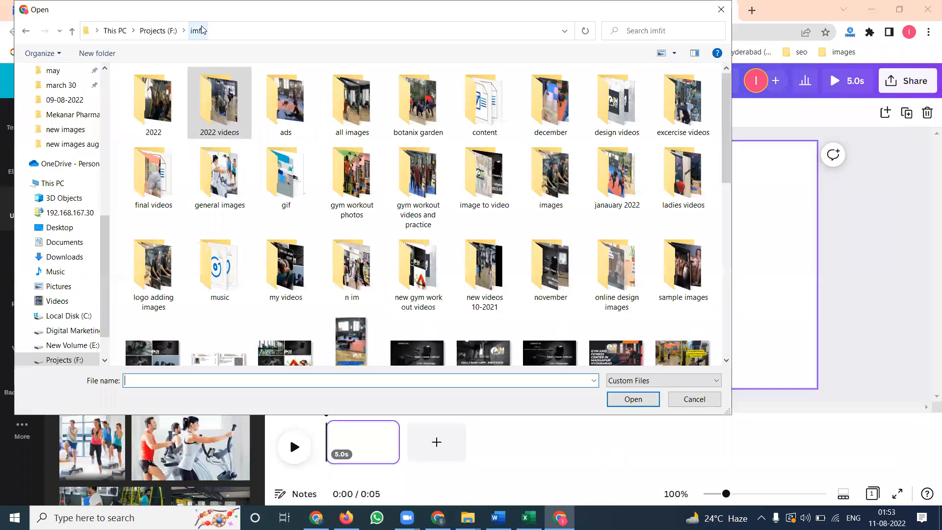
{"action": "scroll", "coordinate": [475, 221], "scroll_direction": "down", "scroll_amount": 3}
{"action": "scroll", "coordinate": [475, 220], "scroll_direction": "down", "scroll_amount": 3}
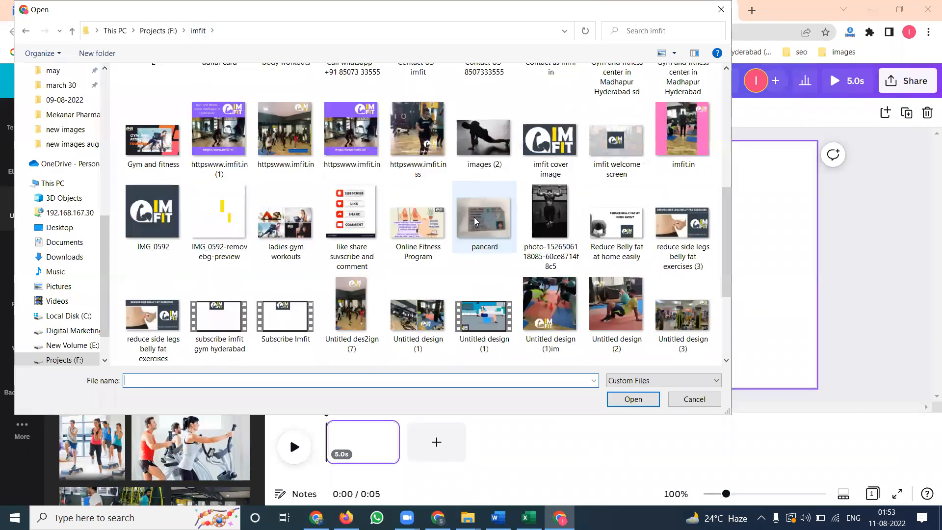
{"action": "scroll", "coordinate": [475, 221], "scroll_direction": "down", "scroll_amount": 3}
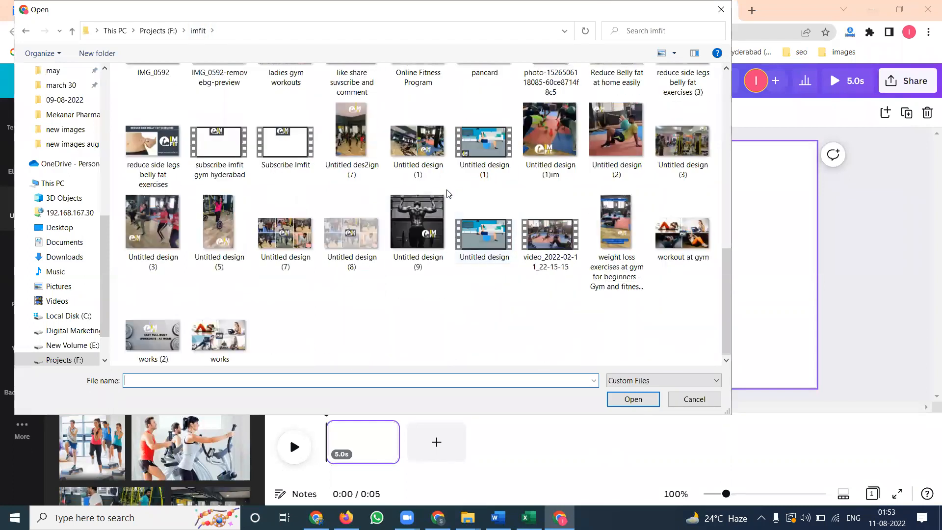
{"action": "left_click", "coordinate": [297, 243]}
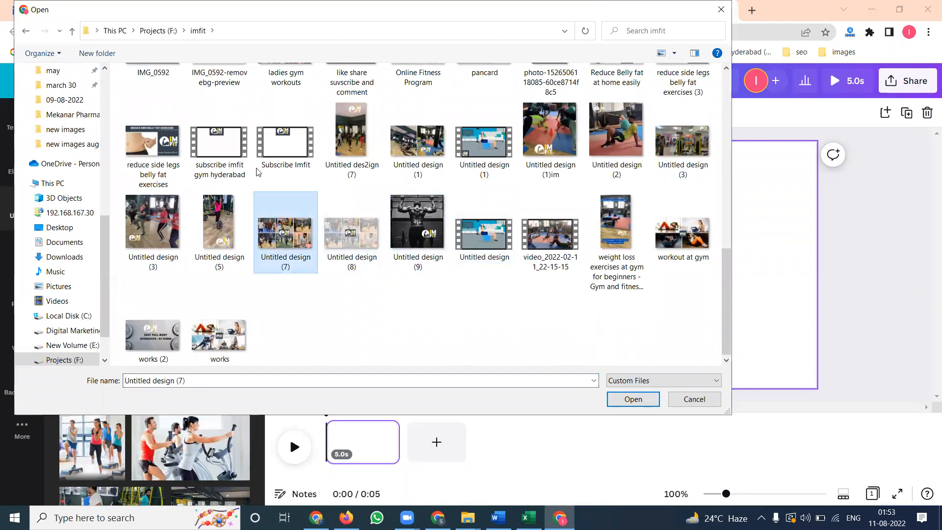
{"action": "left_click", "coordinate": [231, 158], "text": "ctrl"}
{"action": "key", "text": "Return"}
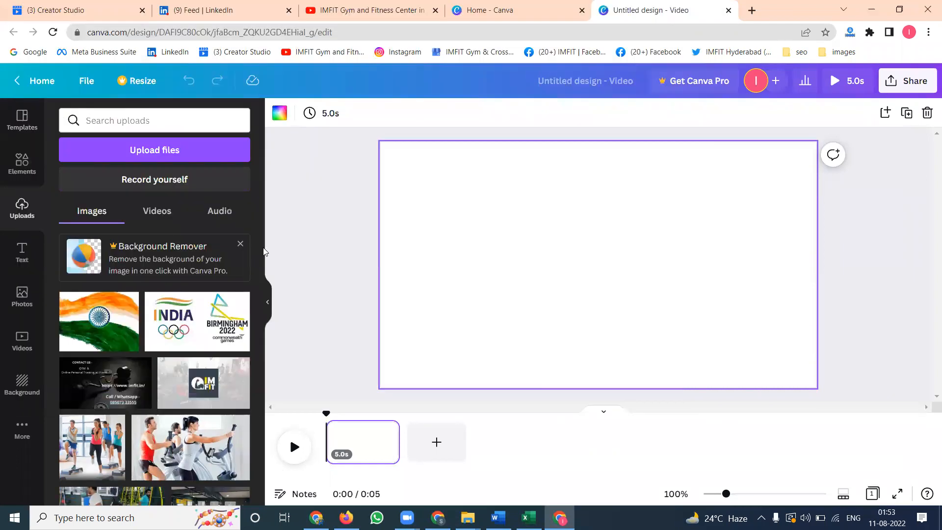
- Add the uploaded IMFIT collage image to the first page and set it as the page background
{"action": "left_click", "coordinate": [144, 309]}
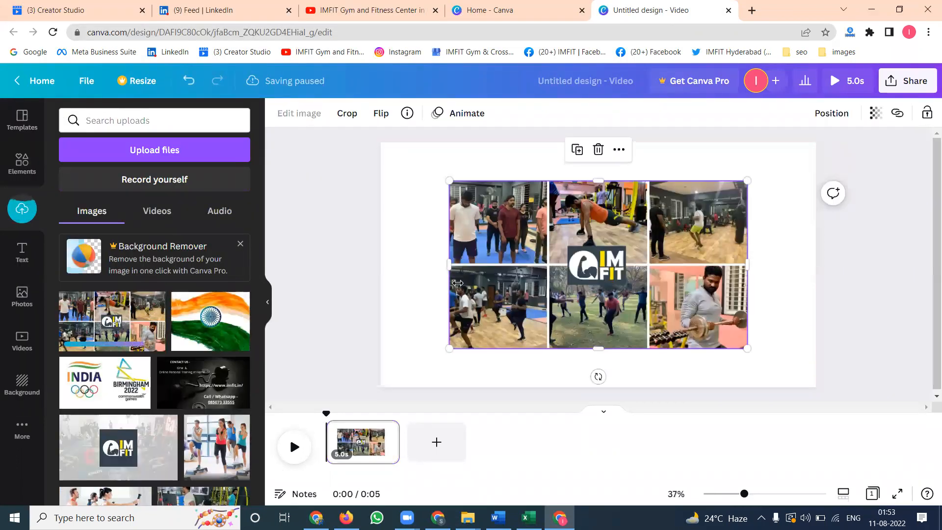
{"action": "right_click", "coordinate": [497, 265]}
{"action": "left_click", "coordinate": [550, 450]}
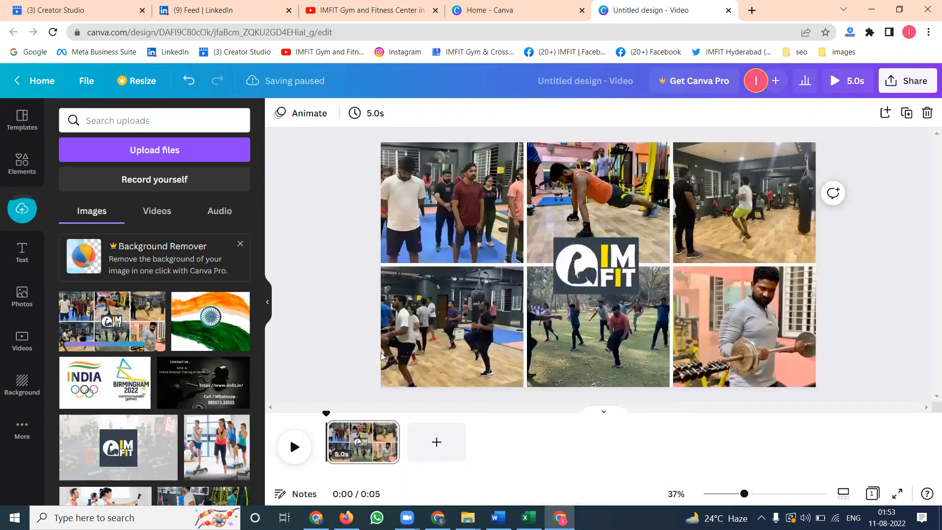
- Upload the black "Contact us imfit in" image from the imfit folder
{"action": "left_click", "coordinate": [136, 162]}
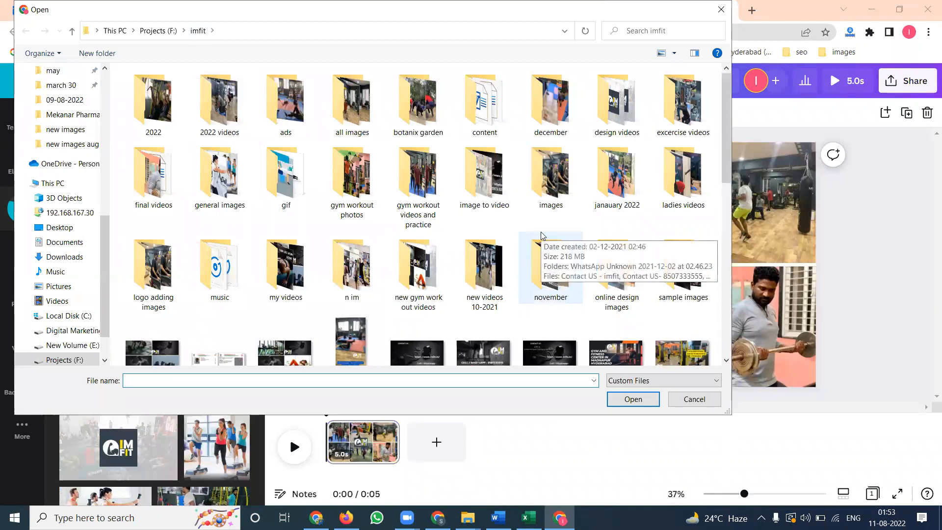
{"action": "scroll", "coordinate": [542, 235], "scroll_direction": "down", "scroll_amount": 3}
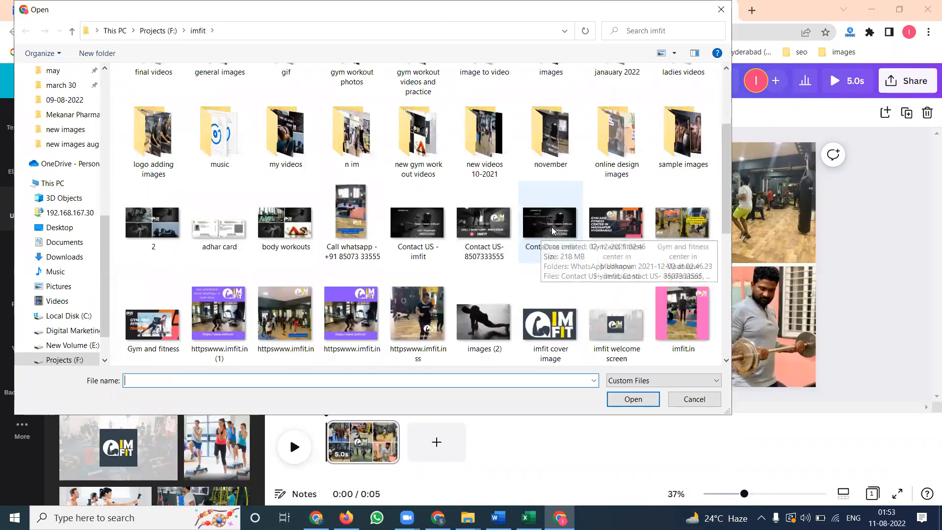
{"action": "double_click", "coordinate": [551, 223]}
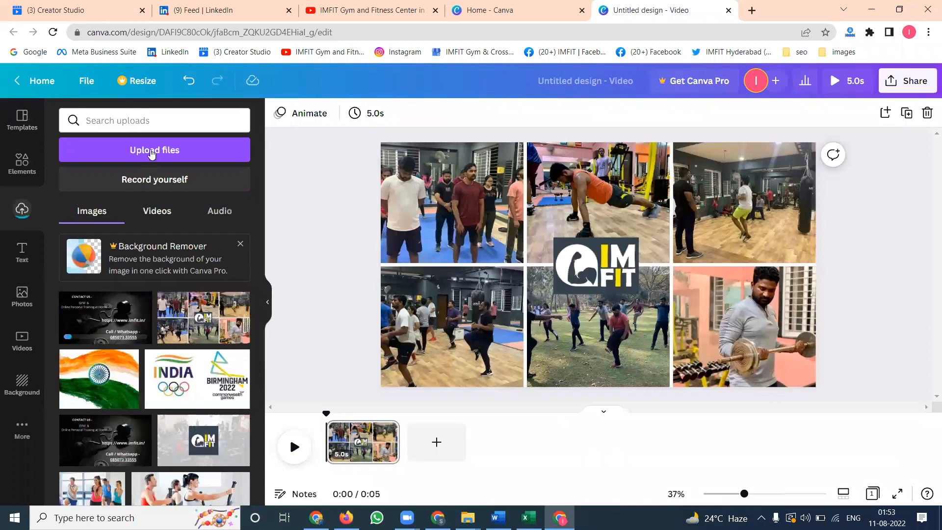
{"action": "left_click", "coordinate": [152, 154]}
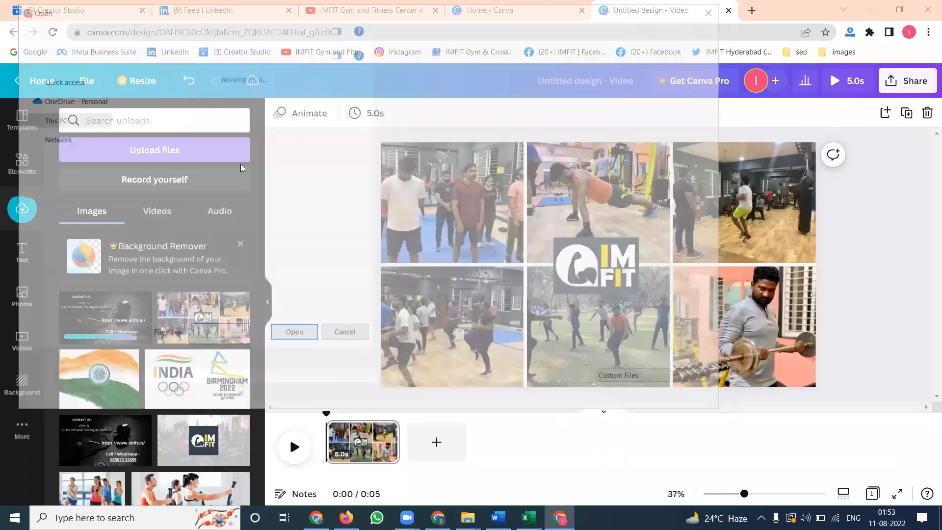
{"action": "double_click", "coordinate": [162, 116]}
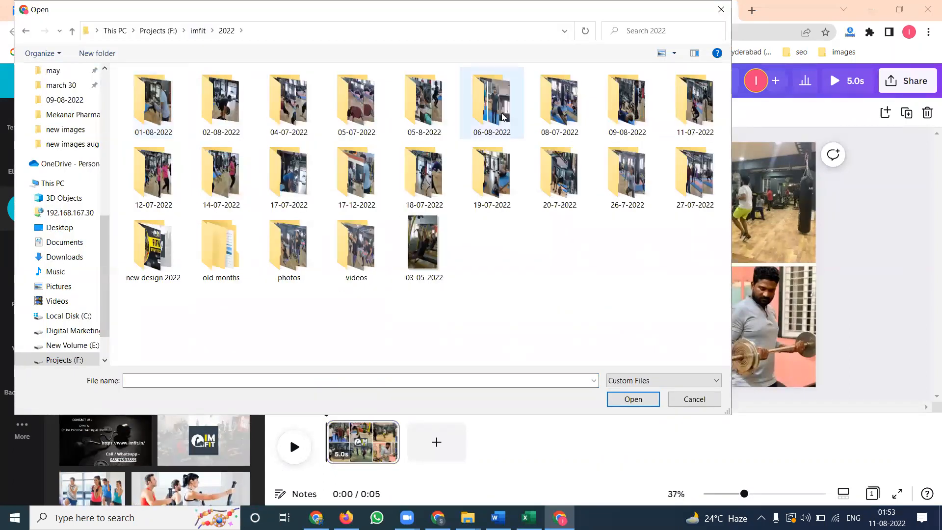
{"action": "double_click", "coordinate": [628, 106]}
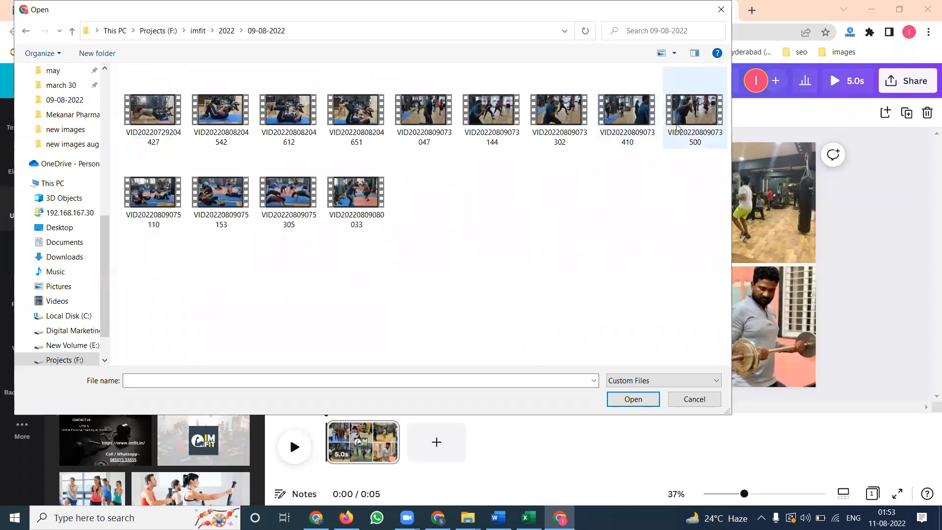
{"action": "left_click_drag", "start_coordinate": [483, 249], "coordinate": [125, 147]}
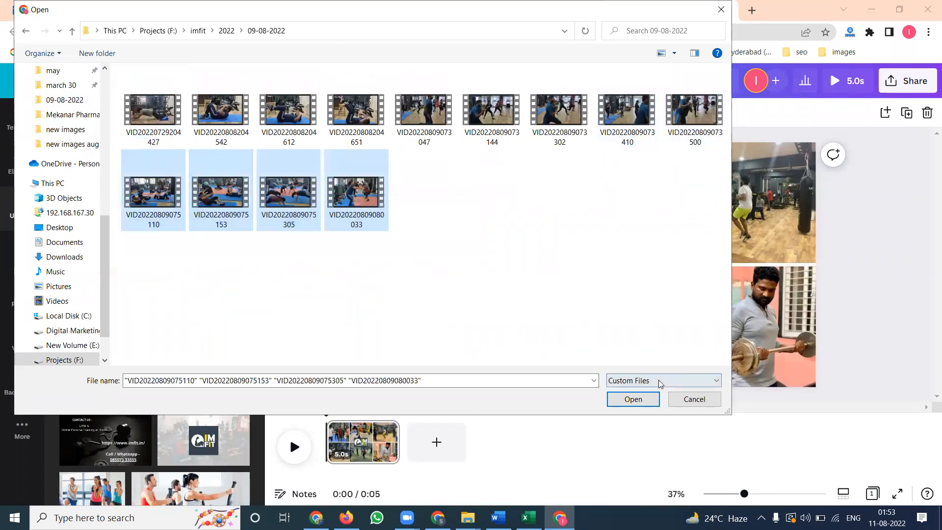
{"action": "left_click", "coordinate": [633, 400]}
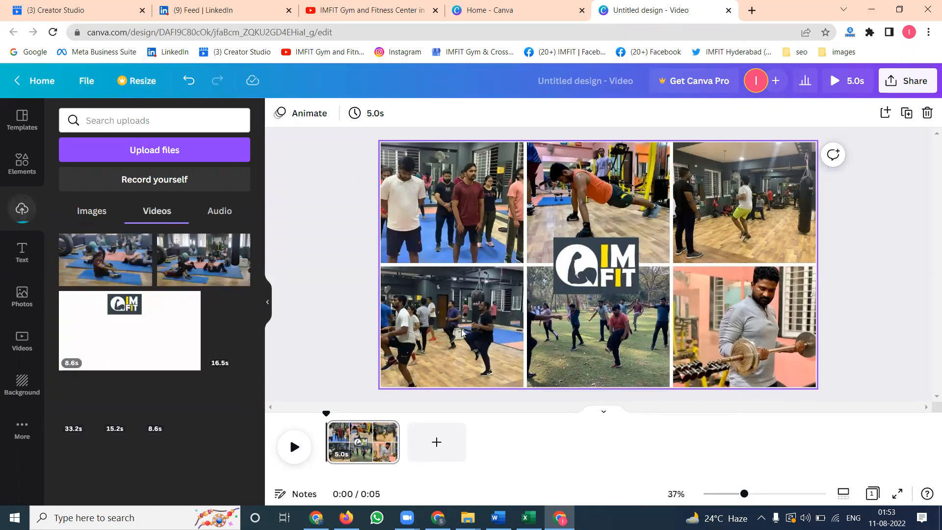
- Add a second page with the uploaded push-up video and a third page with the standing workout video
{"action": "left_click", "coordinate": [101, 212]}
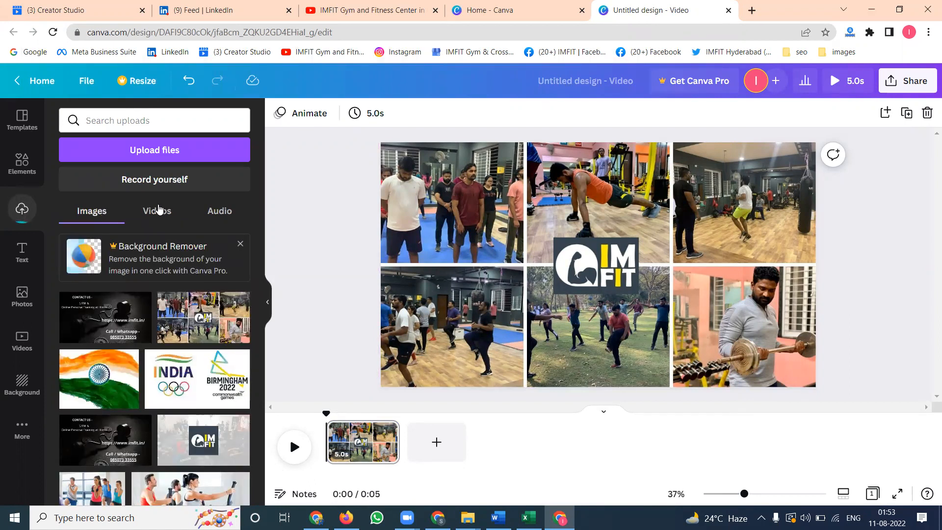
{"action": "left_click", "coordinate": [163, 209]}
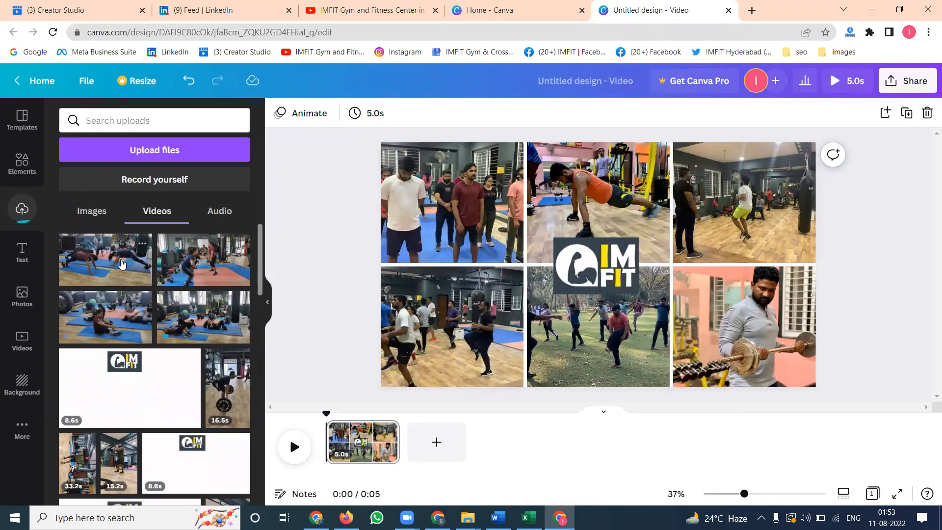
{"action": "left_click", "coordinate": [445, 446]}
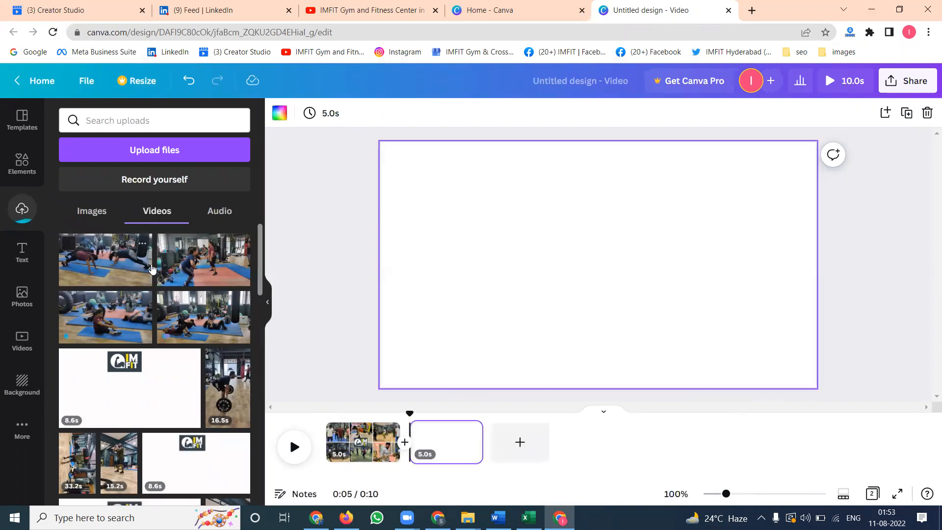
{"action": "left_click", "coordinate": [123, 265]}
{"action": "left_click", "coordinate": [720, 443]}
{"action": "left_click", "coordinate": [216, 265]}
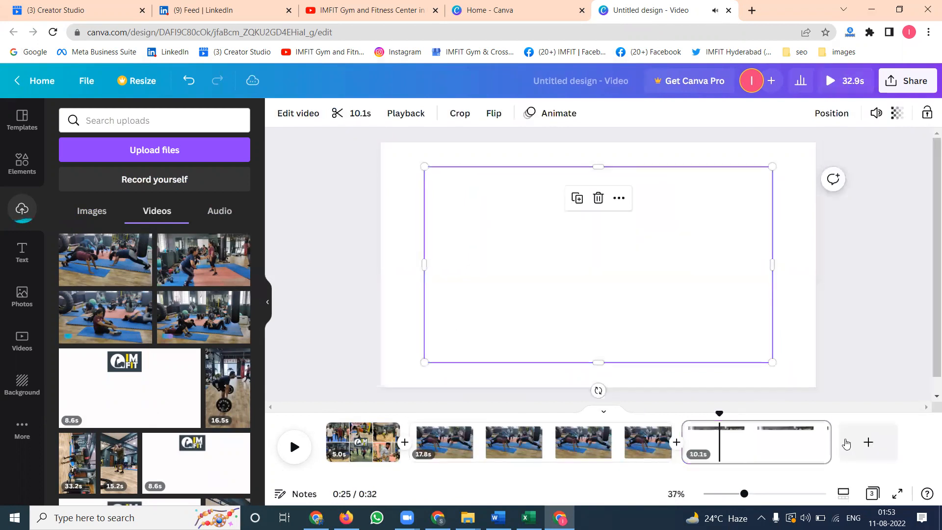
- Add a fourth page with the uploaded sit-up video and a fifth page with the remaining group floor-exercise video
{"action": "left_click", "coordinate": [867, 444]}
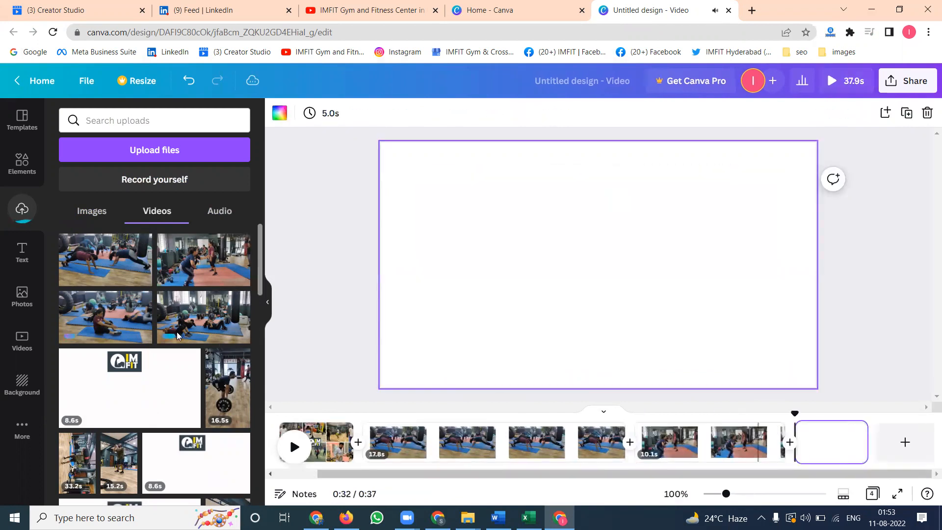
{"action": "left_click", "coordinate": [120, 321]}
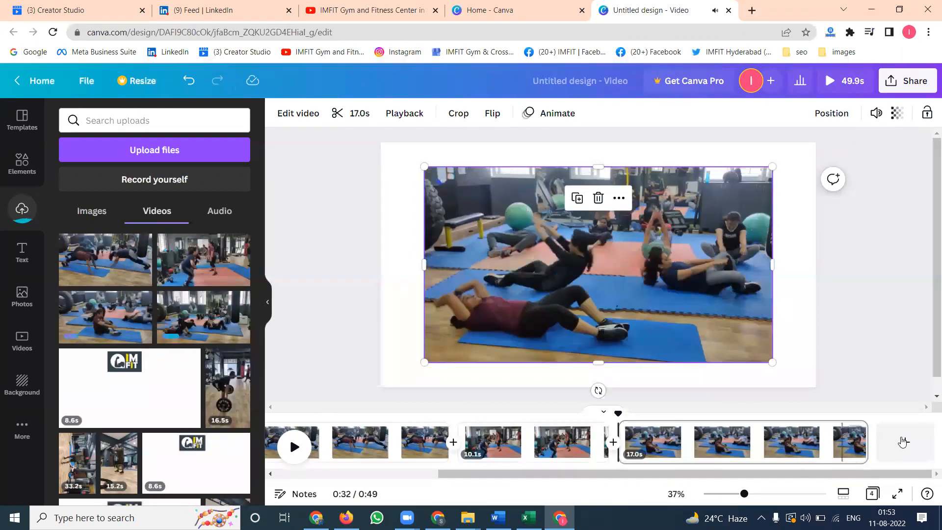
{"action": "left_click", "coordinate": [903, 443]}
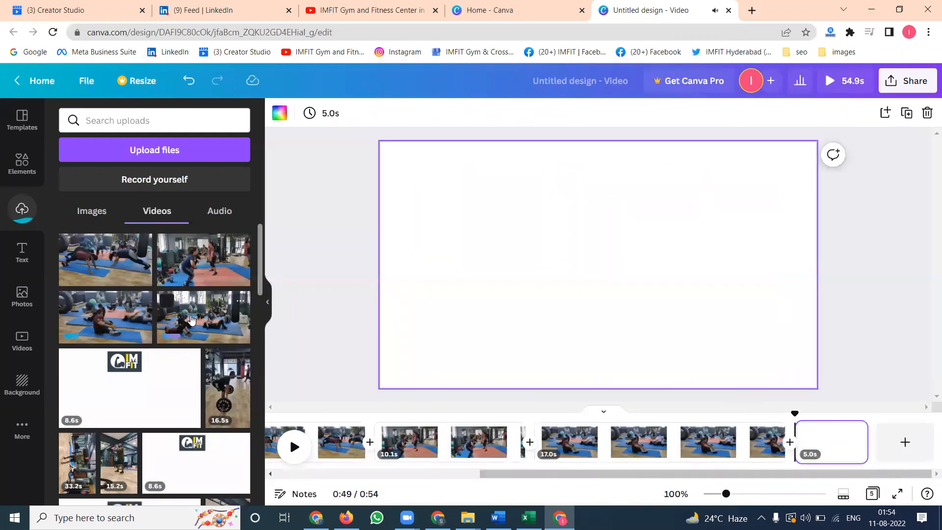
{"action": "left_click", "coordinate": [192, 320]}
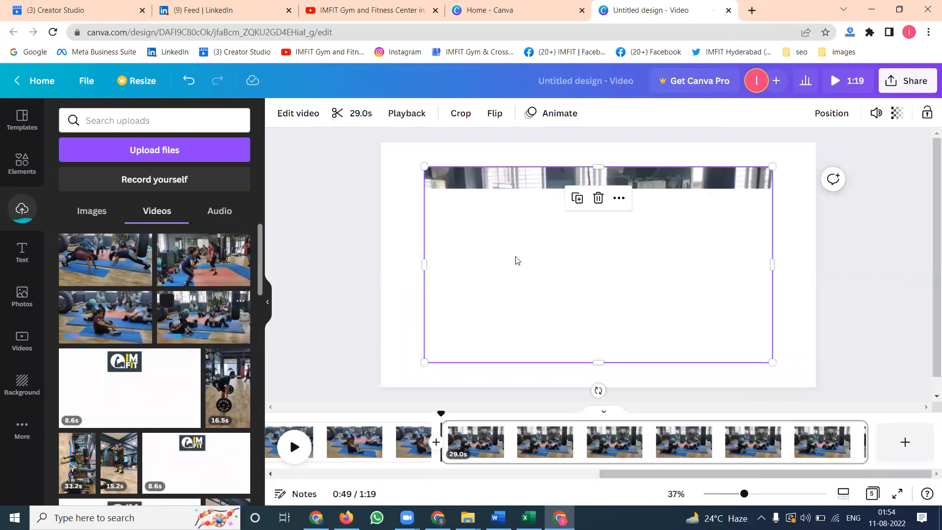
- Set the floor-exercise video on page 5 and the sit-up video on page 4 as their page backgrounds
{"action": "right_click", "coordinate": [515, 257]}
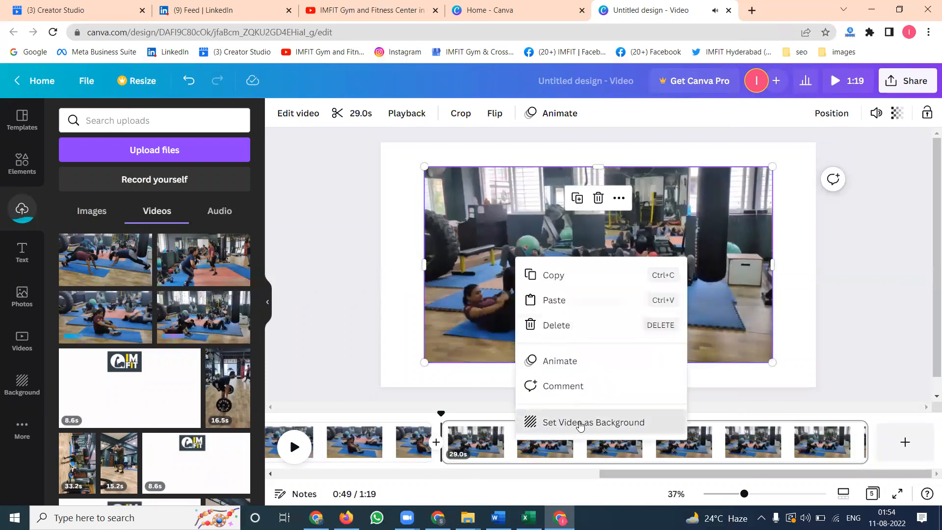
{"action": "left_click", "coordinate": [580, 423]}
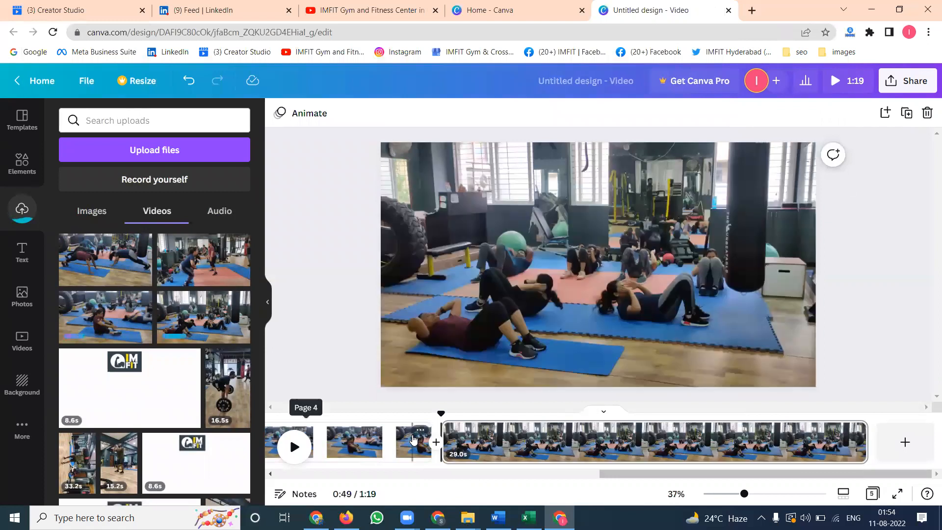
{"action": "left_click", "coordinate": [379, 422]}
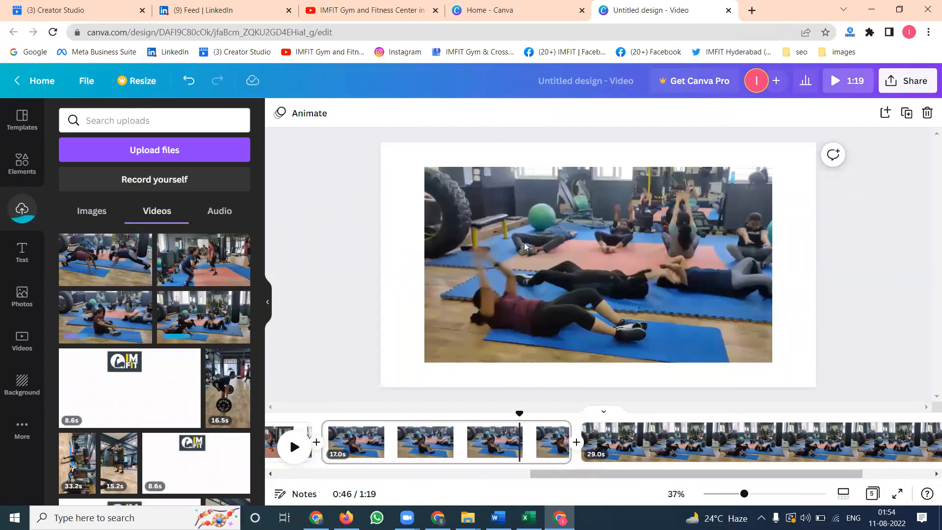
{"action": "right_click", "coordinate": [524, 243]}
{"action": "left_click", "coordinate": [587, 406]}
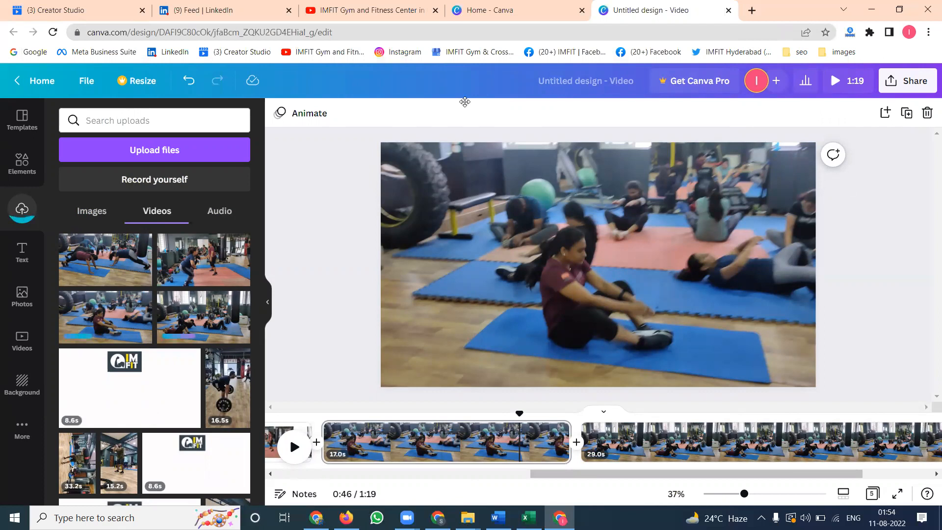
- Set the push-up video on page 2 and the standing workout video on page 3 as their page backgrounds
{"action": "left_click_drag", "start_coordinate": [591, 470], "coordinate": [342, 464]}
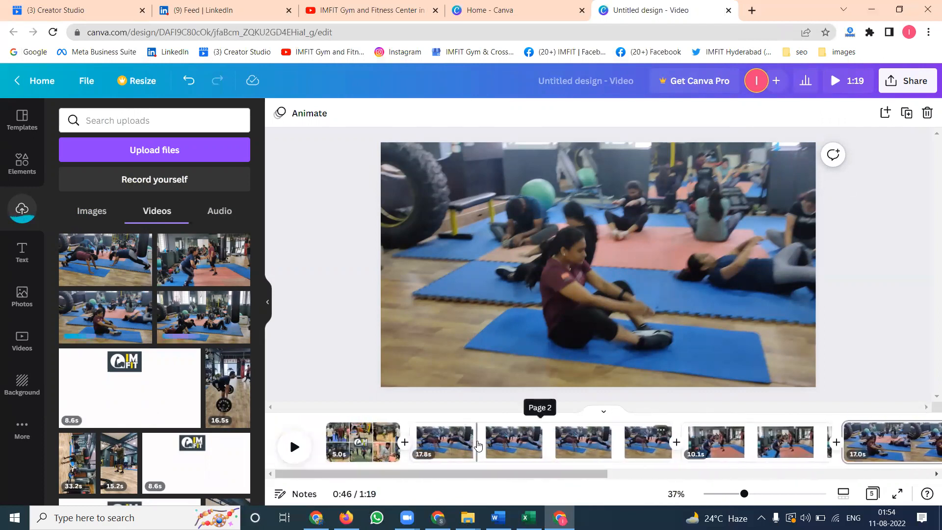
{"action": "left_click", "coordinate": [463, 444]}
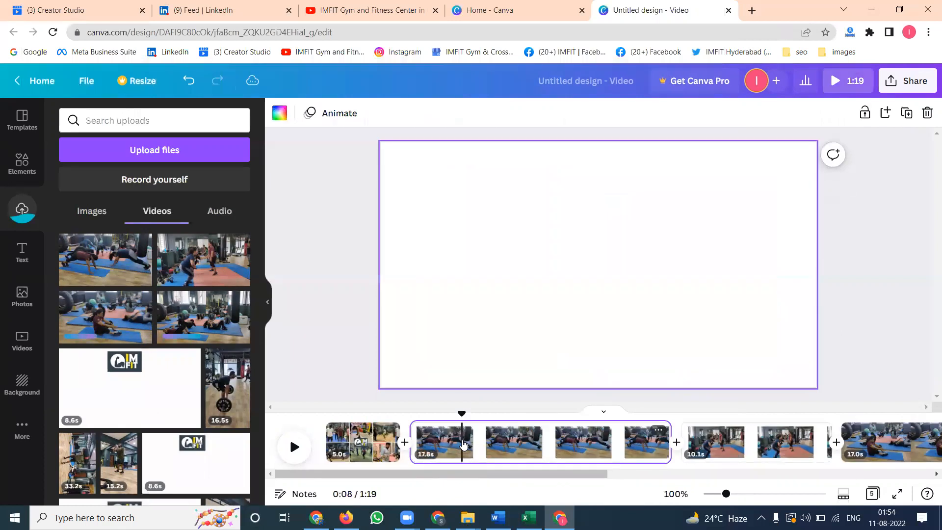
{"action": "right_click", "coordinate": [498, 240]}
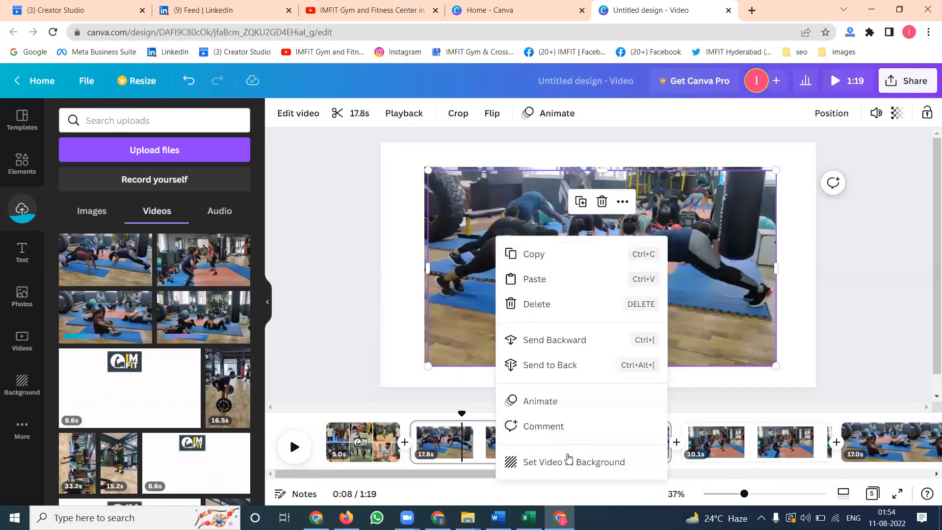
{"action": "left_click", "coordinate": [565, 460]}
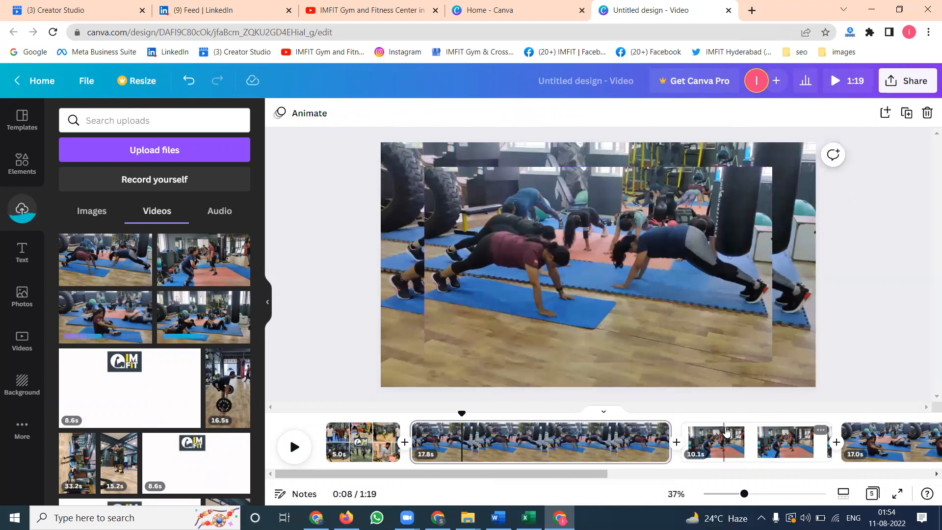
{"action": "left_click", "coordinate": [728, 433]}
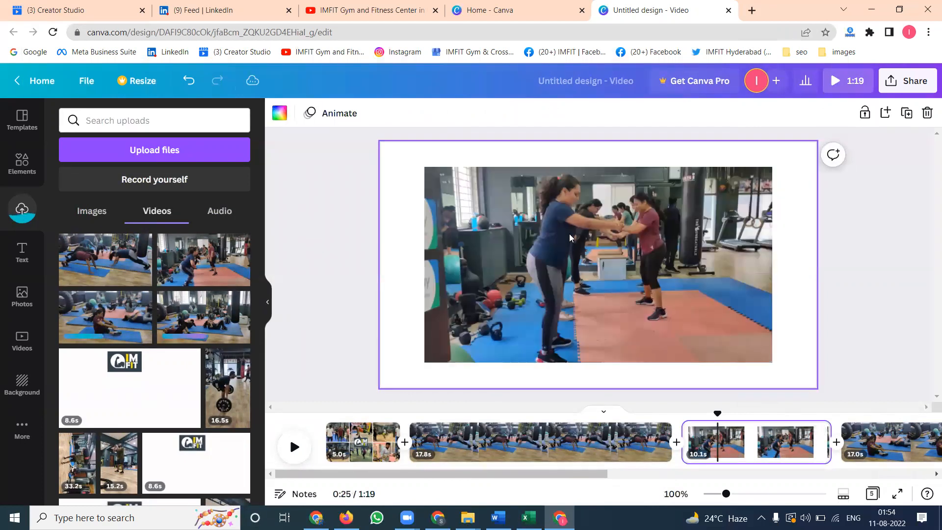
{"action": "right_click", "coordinate": [570, 239]}
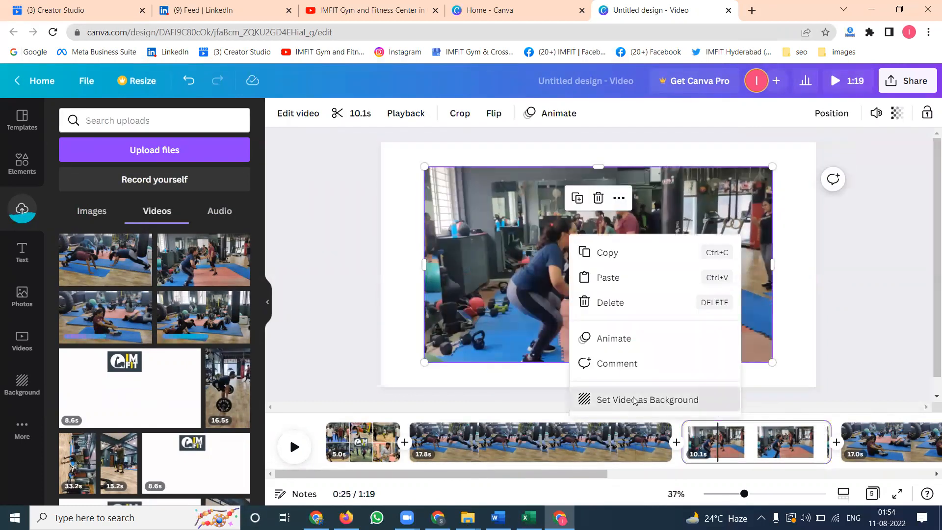
{"action": "left_click", "coordinate": [635, 400]}
- Add a sixth page with the uploaded black "Contact us" image set as its background
{"action": "left_click_drag", "start_coordinate": [537, 475], "coordinate": [893, 484]}
{"action": "left_click", "coordinate": [906, 442]}
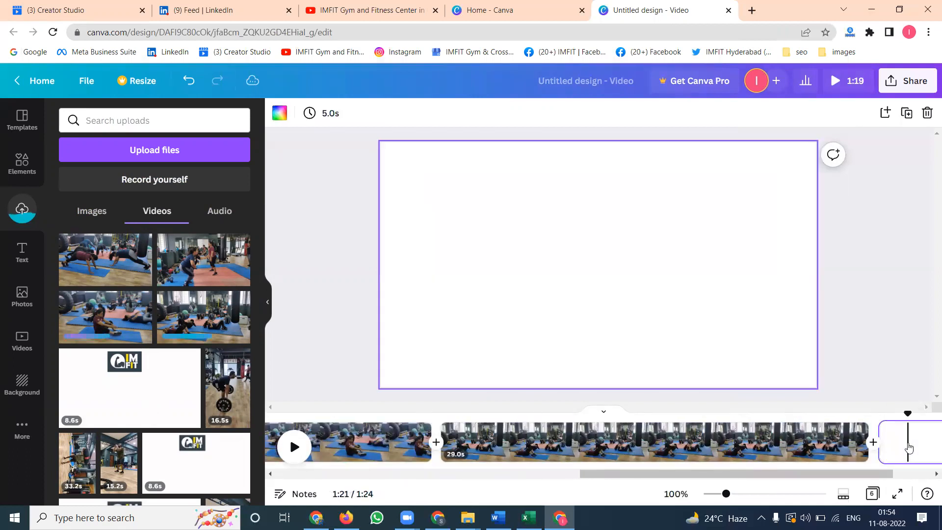
{"action": "left_click", "coordinate": [92, 210]}
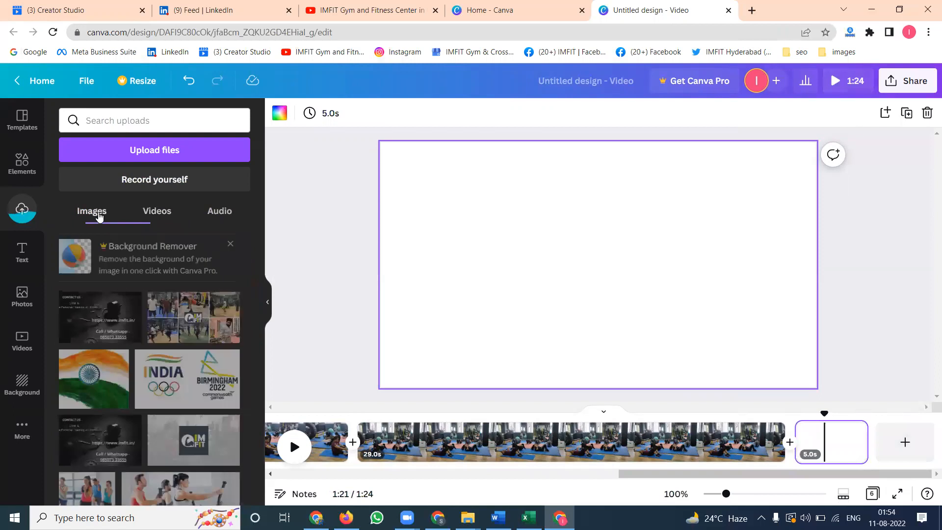
{"action": "left_click", "coordinate": [115, 311]}
{"action": "right_click", "coordinate": [546, 260]}
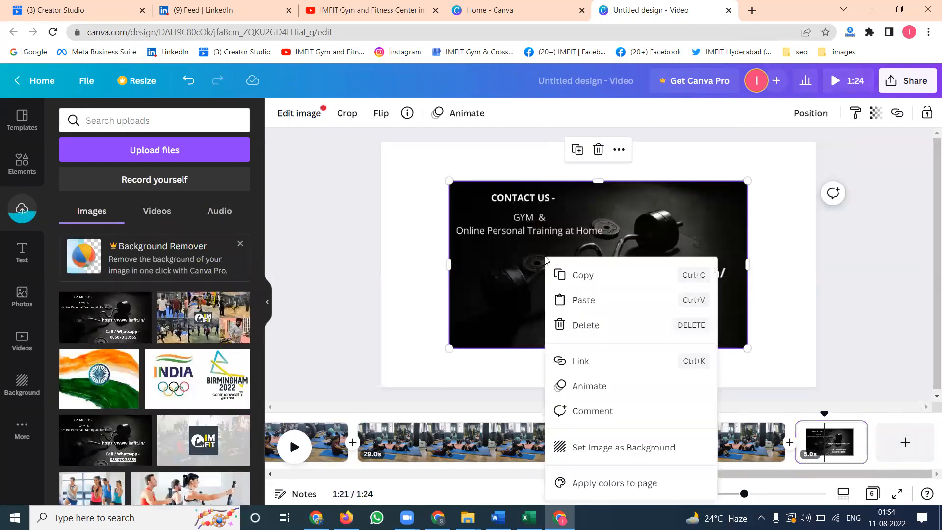
{"action": "left_click", "coordinate": [599, 447]}
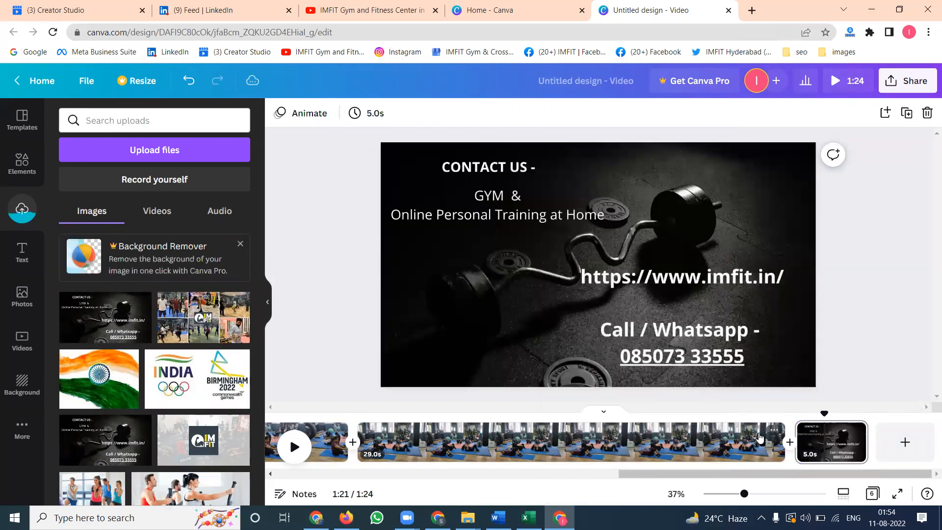
- Add a seventh page with the uploaded IMFIT YouTube subscribe video set as its background
{"action": "left_click", "coordinate": [902, 442]}
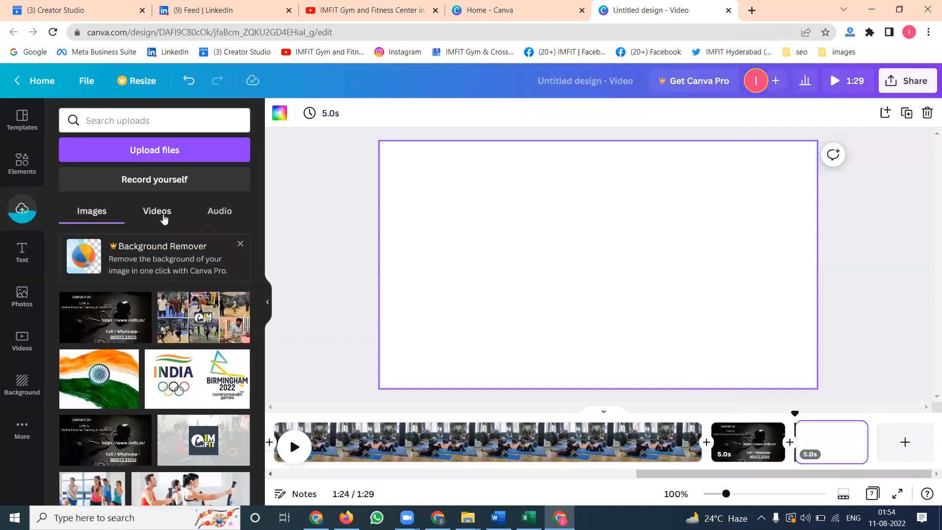
{"action": "left_click", "coordinate": [164, 216]}
{"action": "left_click", "coordinate": [140, 399]}
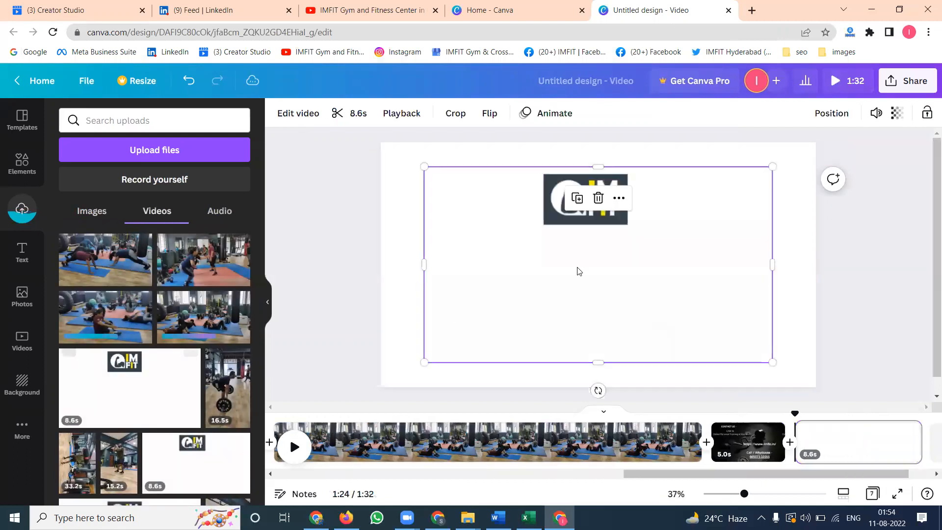
{"action": "right_click", "coordinate": [587, 243]}
{"action": "left_click", "coordinate": [611, 408]}
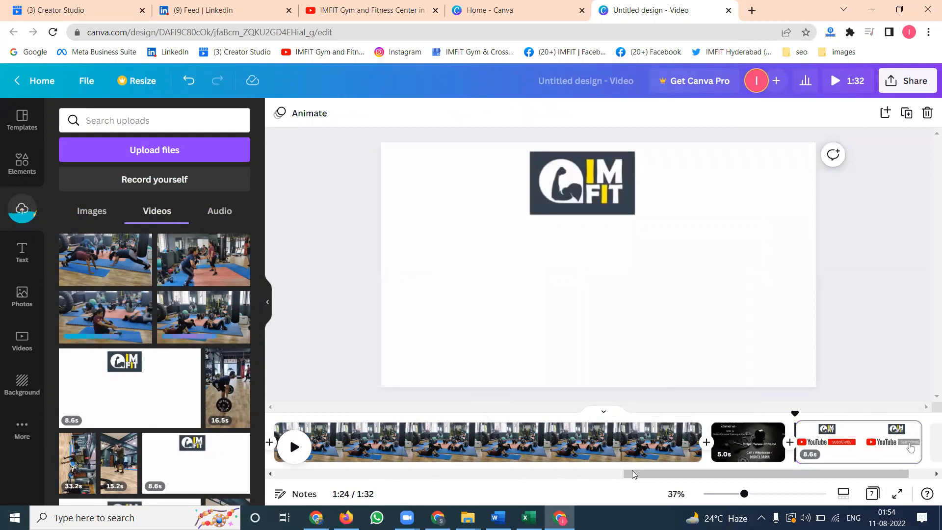
- Add the uploaded "Stairway" audio track from the start of the video and trim it to end with the contact page
{"action": "left_click_drag", "start_coordinate": [631, 475], "coordinate": [283, 475]}
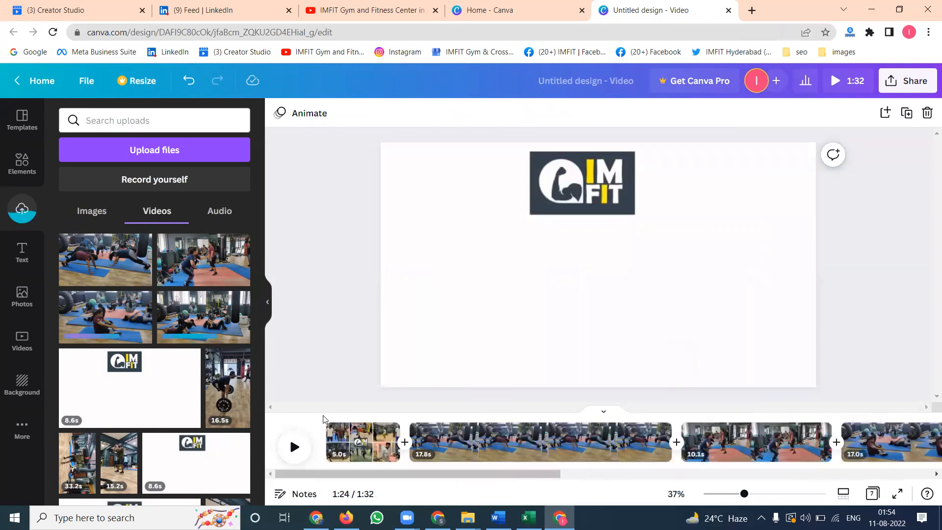
{"action": "left_click", "coordinate": [327, 426]}
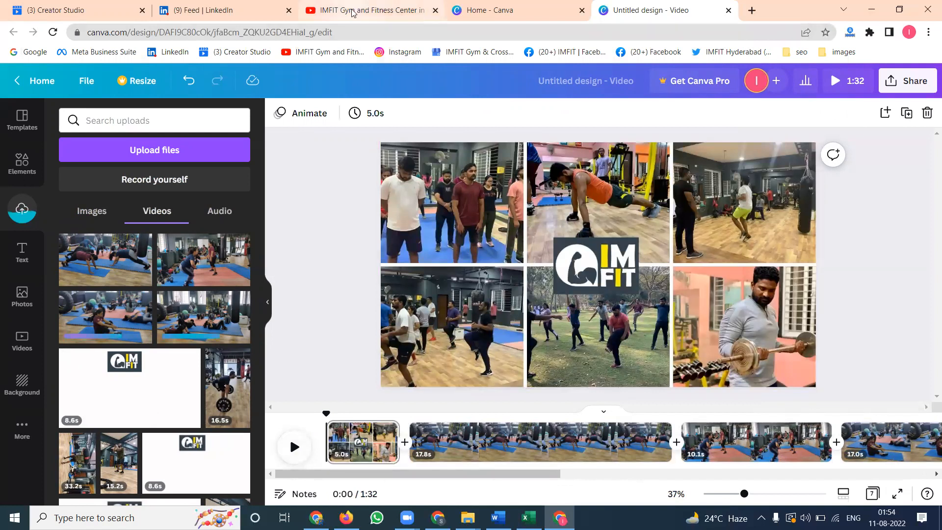
{"action": "mouse_move", "coordinate": [352, 14]}
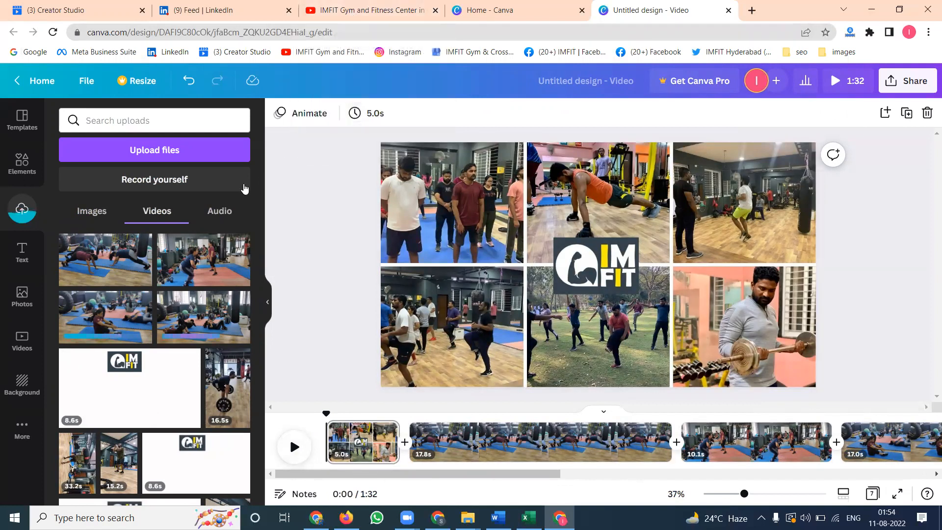
{"action": "left_click", "coordinate": [219, 211]}
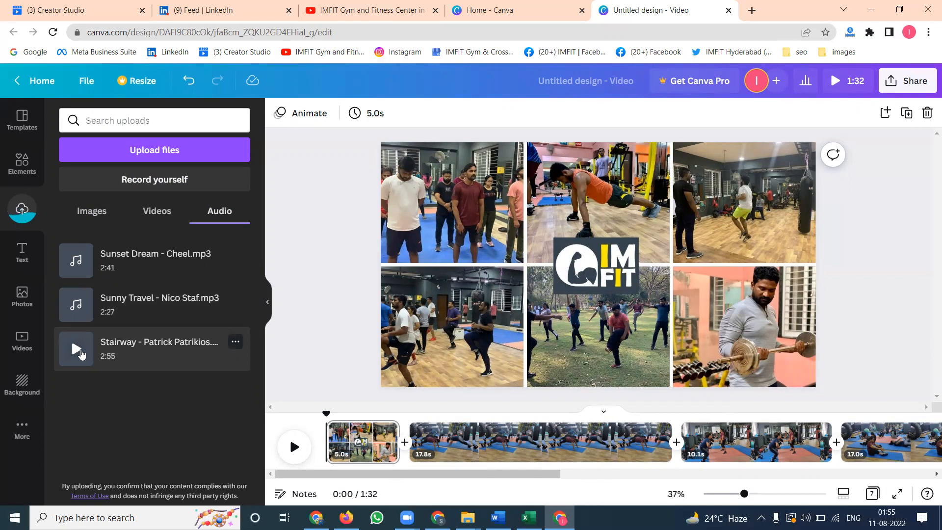
{"action": "left_click", "coordinate": [81, 354]}
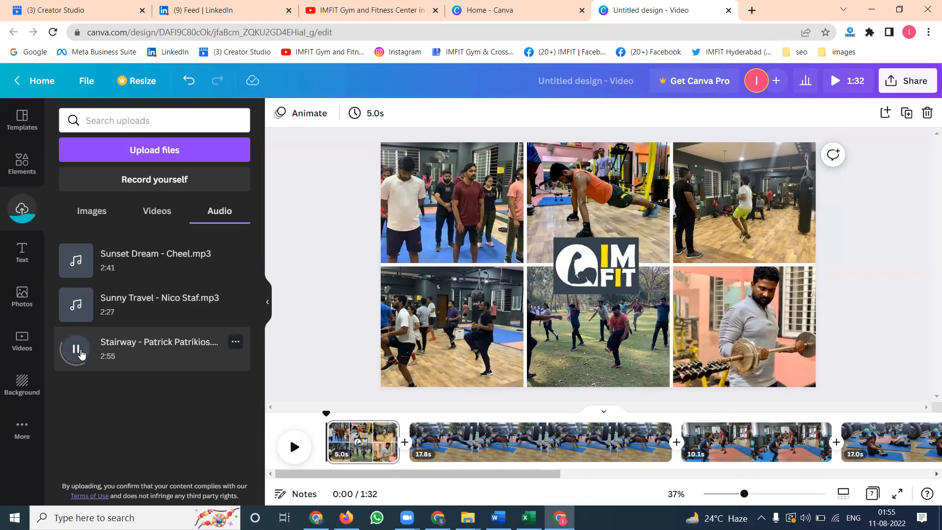
{"action": "left_click", "coordinate": [81, 354]}
{"action": "left_click", "coordinate": [126, 348]}
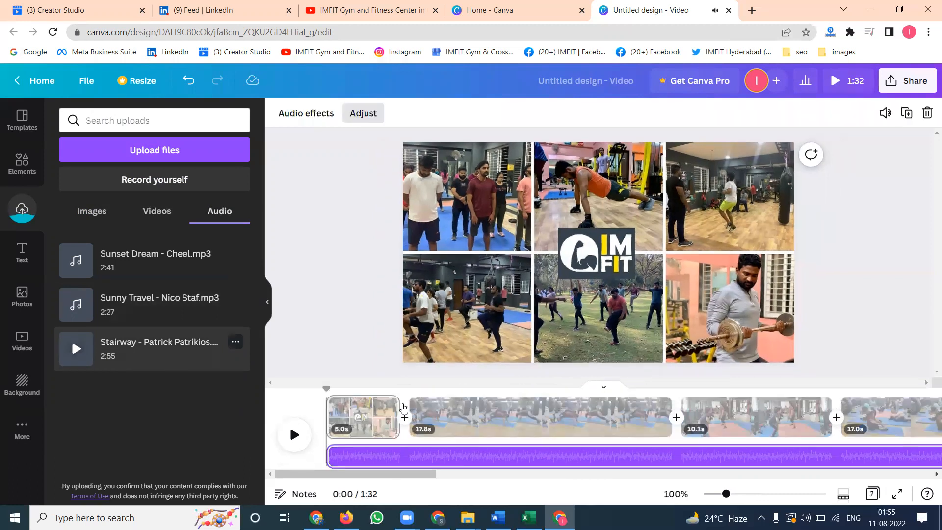
{"action": "left_click_drag", "start_coordinate": [425, 474], "coordinate": [855, 488]}
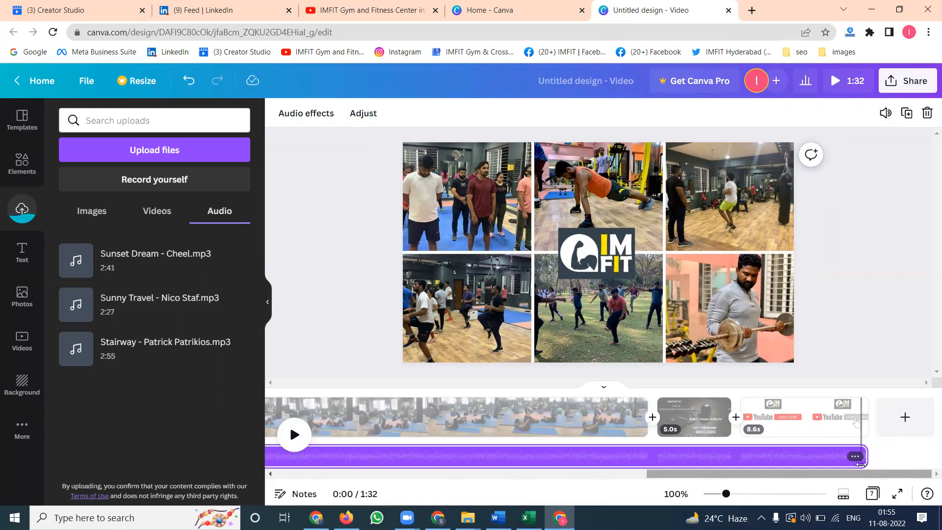
{"action": "left_click_drag", "start_coordinate": [862, 457], "coordinate": [738, 457]}
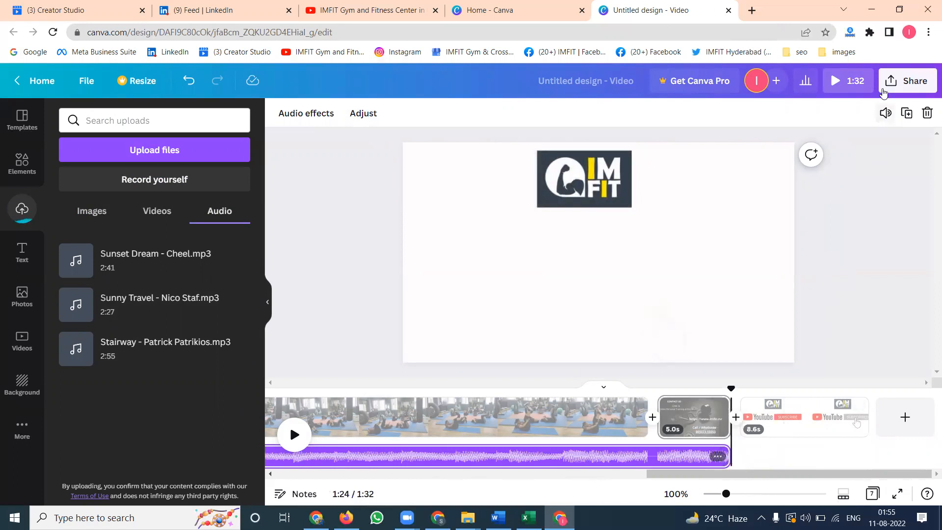
{"action": "left_click", "coordinate": [890, 84]}
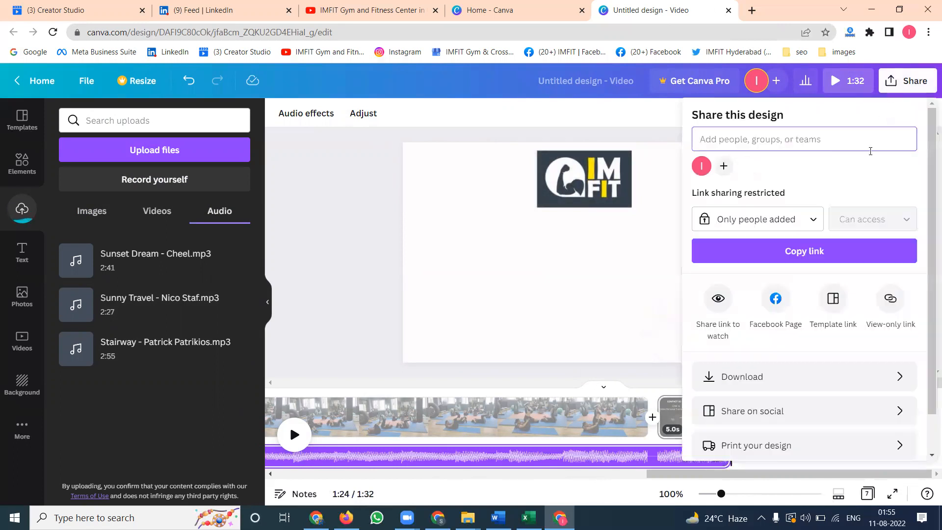
{"action": "left_click", "coordinate": [753, 378]}
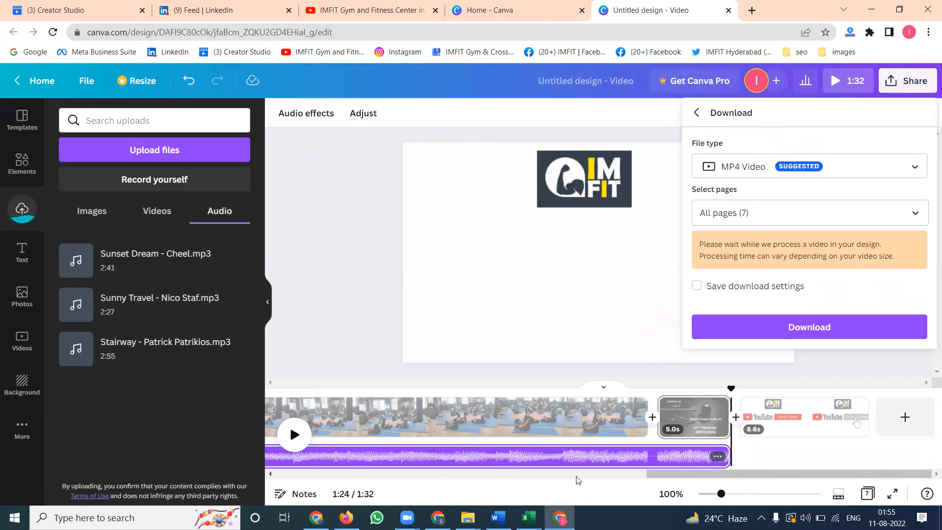
{"action": "left_click_drag", "start_coordinate": [662, 480], "coordinate": [508, 480]}
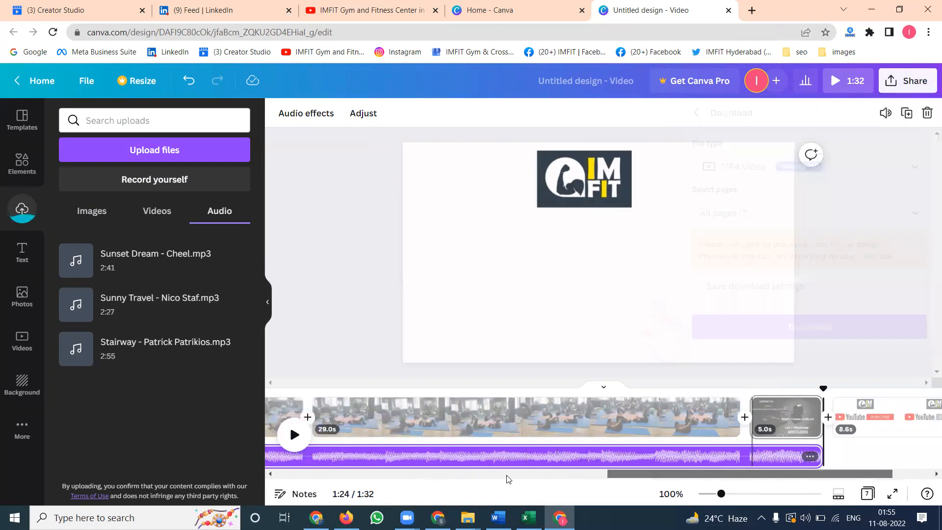
{"action": "left_click", "coordinate": [339, 289]}
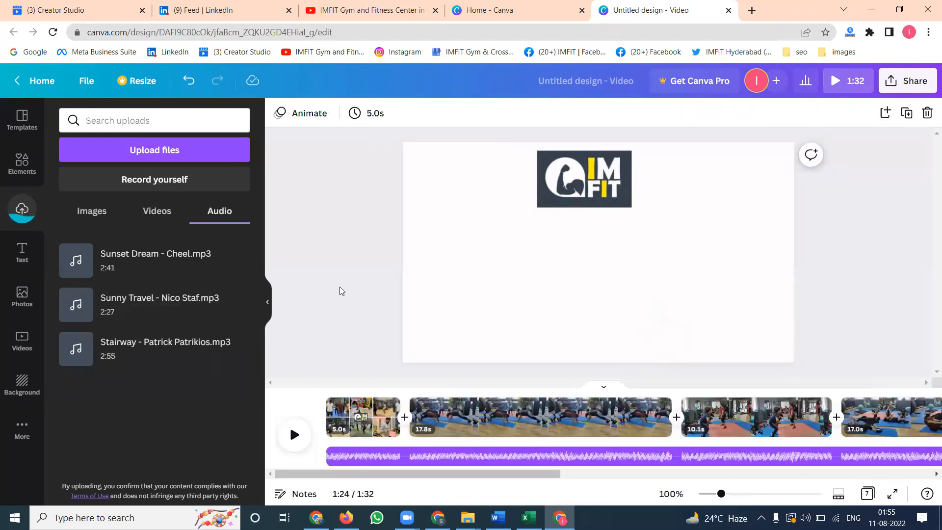
- Delete the smaller duplicate push-up video lying over page 2's background, and check pages 3 and 4 for similar duplicates
{"action": "left_click", "coordinate": [457, 390]}
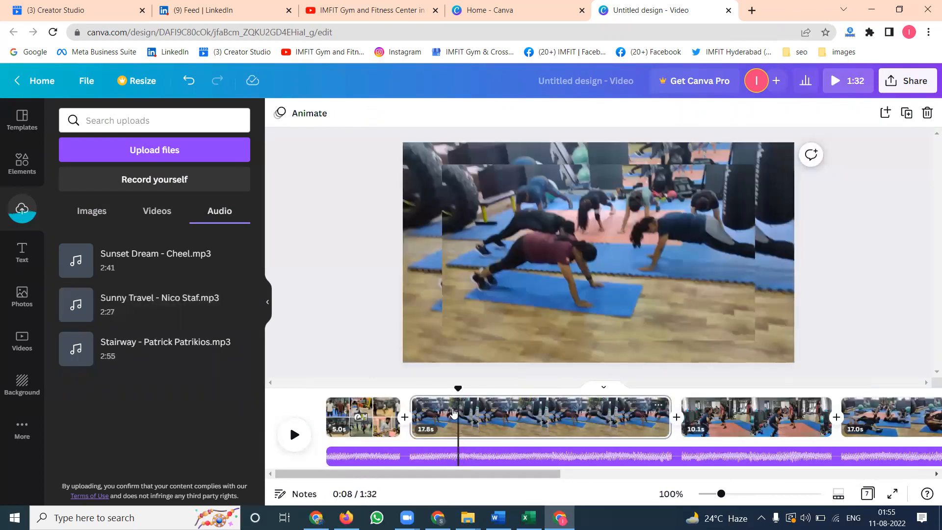
{"action": "left_click", "coordinate": [520, 298]}
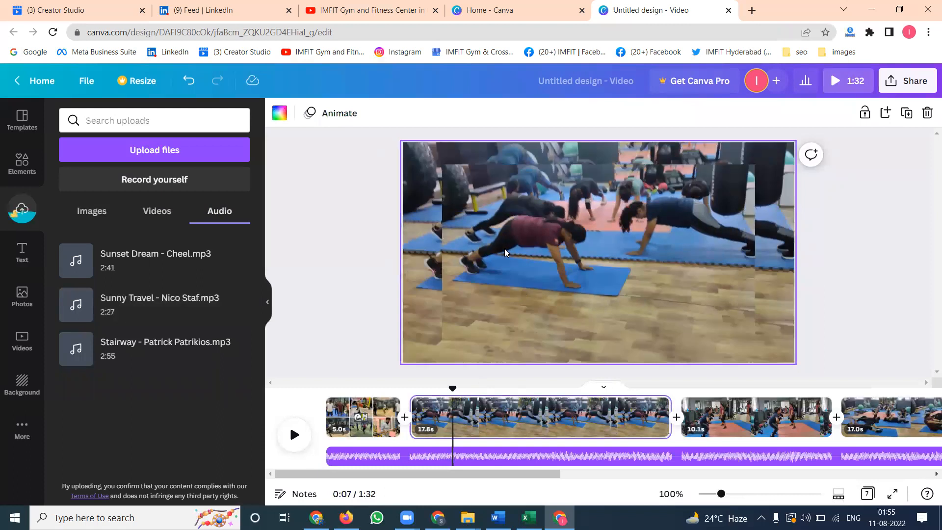
{"action": "double_click", "coordinate": [504, 252]}
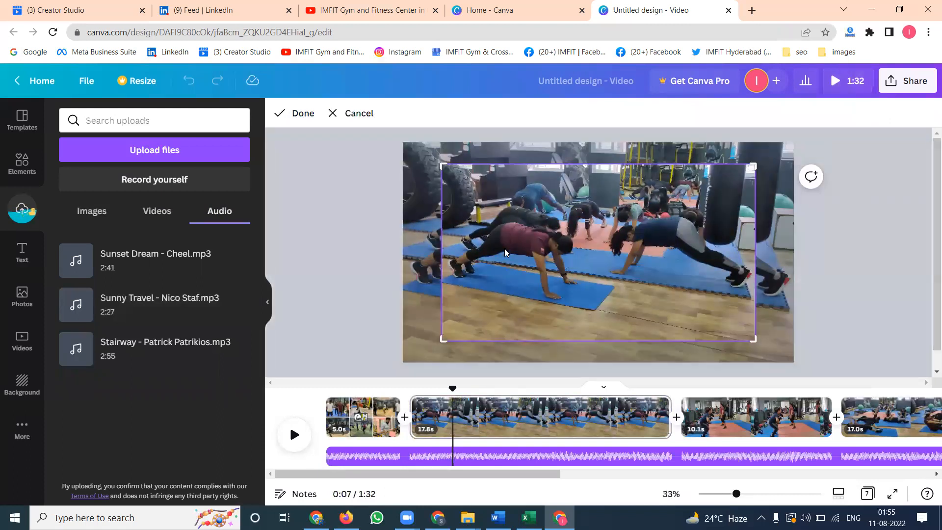
{"action": "key", "text": "Return"}
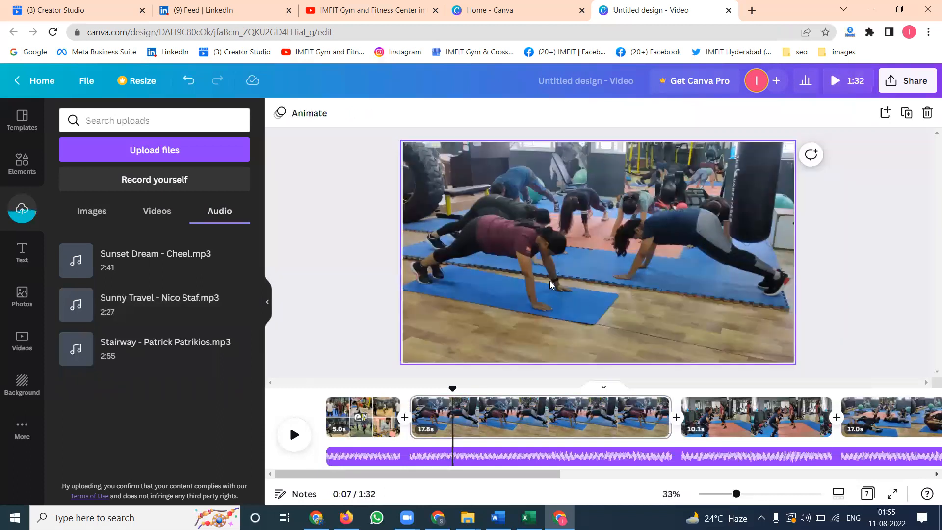
{"action": "left_click", "coordinate": [738, 416]}
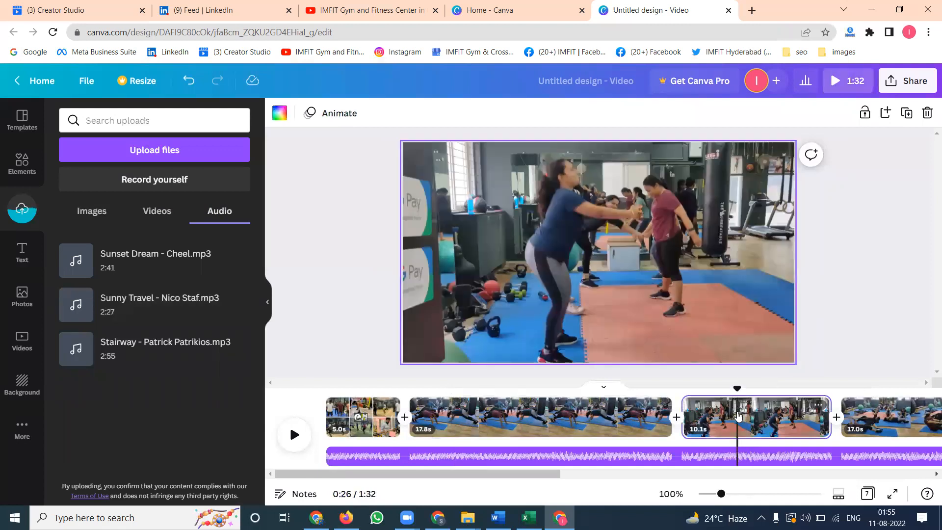
{"action": "left_click", "coordinate": [882, 422]}
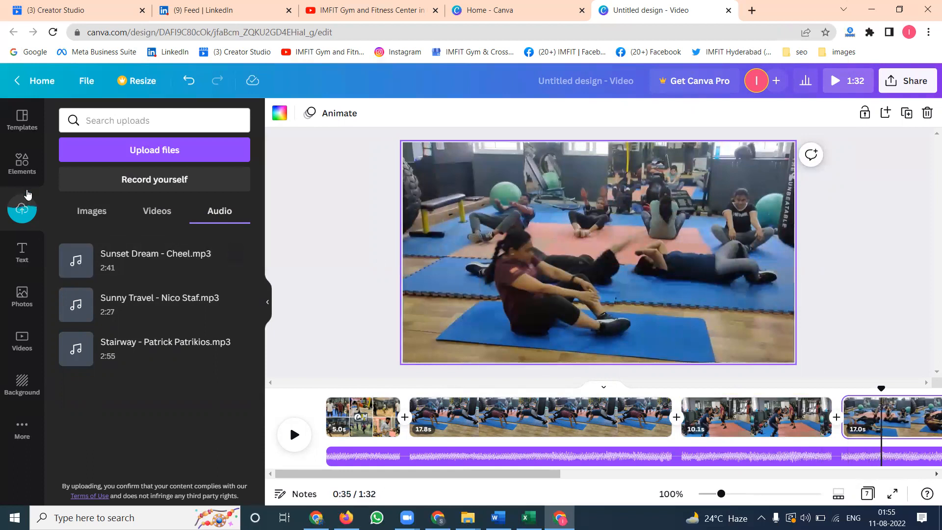
- Add the uploaded white-and-yellow IMFIT logo to page 4, scaled down and placed in the page's lower-right corner
{"action": "left_click", "coordinate": [90, 212]}
{"action": "scroll", "coordinate": [156, 353], "scroll_direction": "down", "scroll_amount": 3}
{"action": "scroll", "coordinate": [156, 354], "scroll_direction": "down", "scroll_amount": 5}
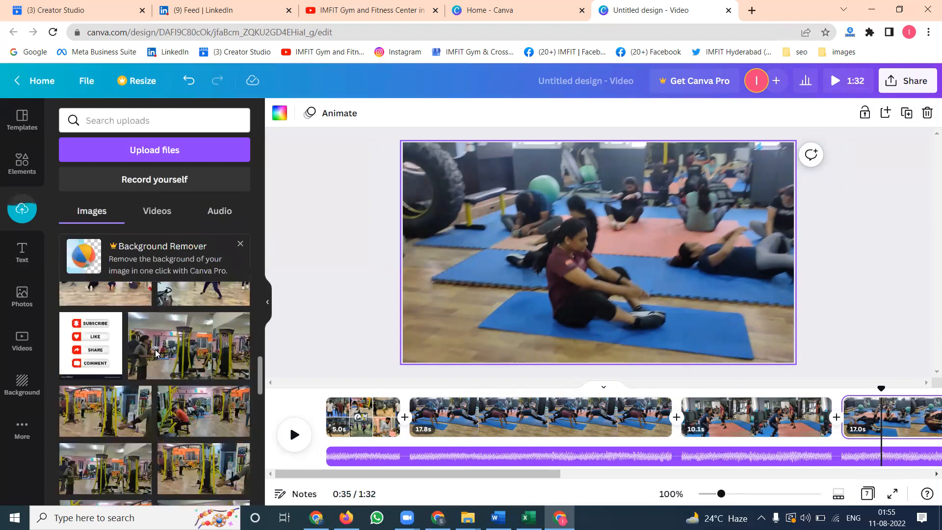
{"action": "scroll", "coordinate": [156, 354], "scroll_direction": "down", "scroll_amount": 8}
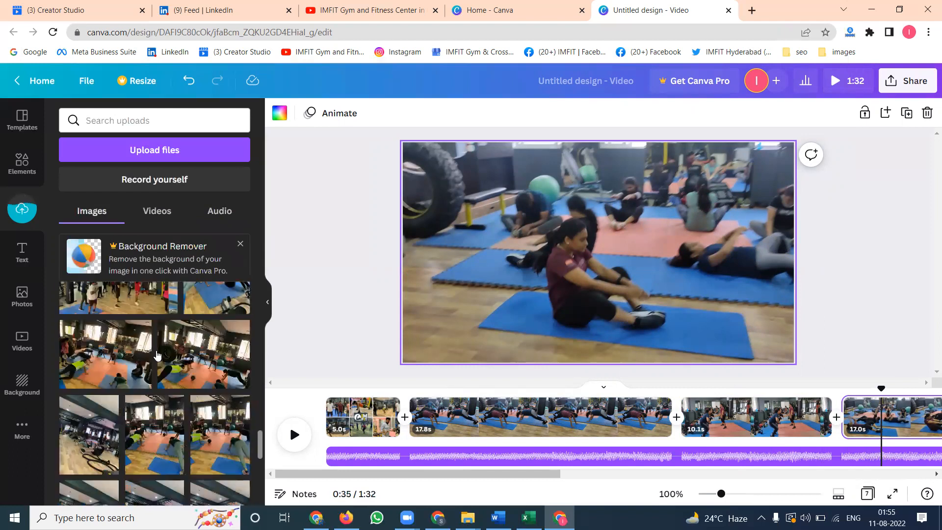
{"action": "scroll", "coordinate": [157, 354], "scroll_direction": "down", "scroll_amount": 2}
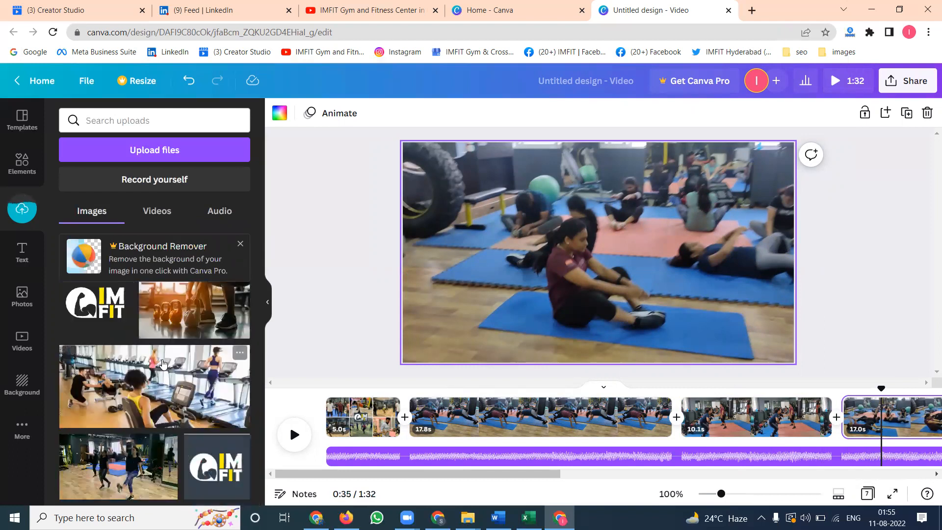
{"action": "left_click_drag", "start_coordinate": [115, 324], "coordinate": [706, 326]}
{"action": "left_click_drag", "start_coordinate": [671, 252], "coordinate": [702, 284]}
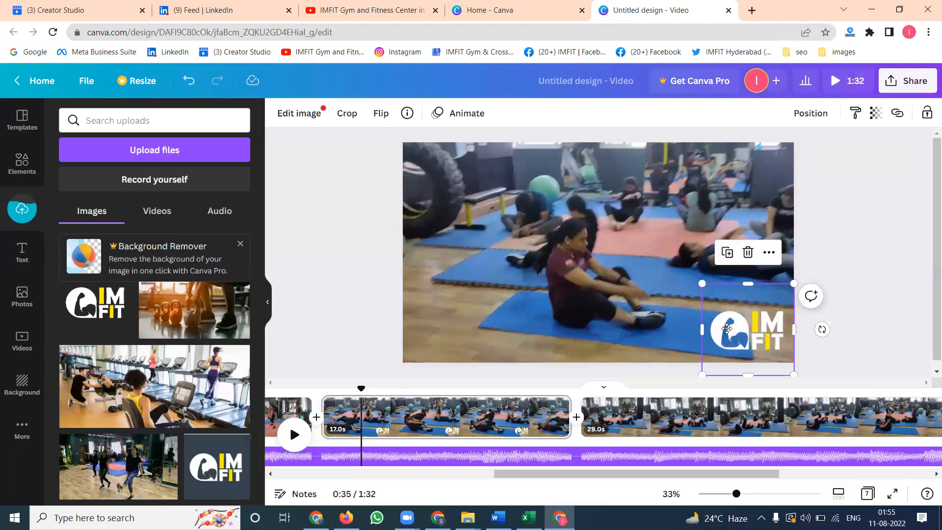
{"action": "left_click_drag", "start_coordinate": [727, 329], "coordinate": [723, 327]}
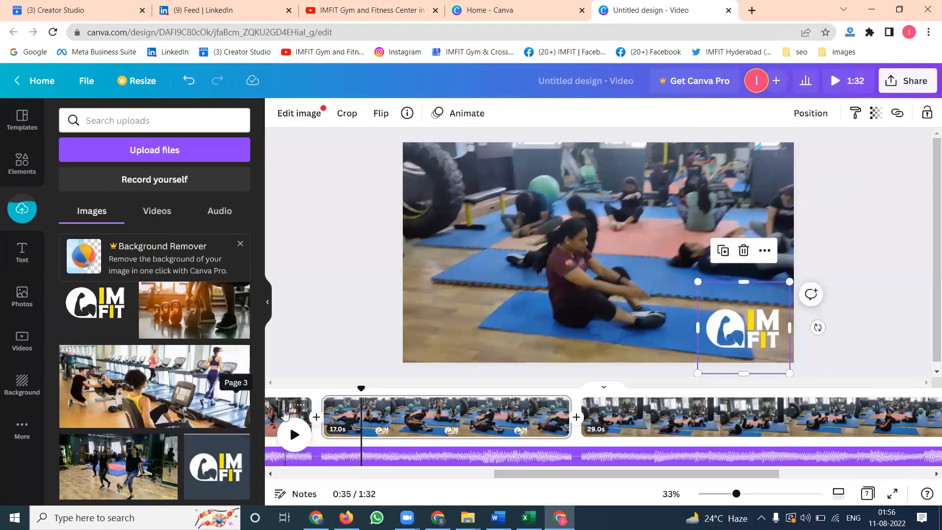
- Add the same uploaded IMFIT logo to pages 3 and 2, placing it in each page's lower-right corner
{"action": "left_click", "coordinate": [285, 416]}
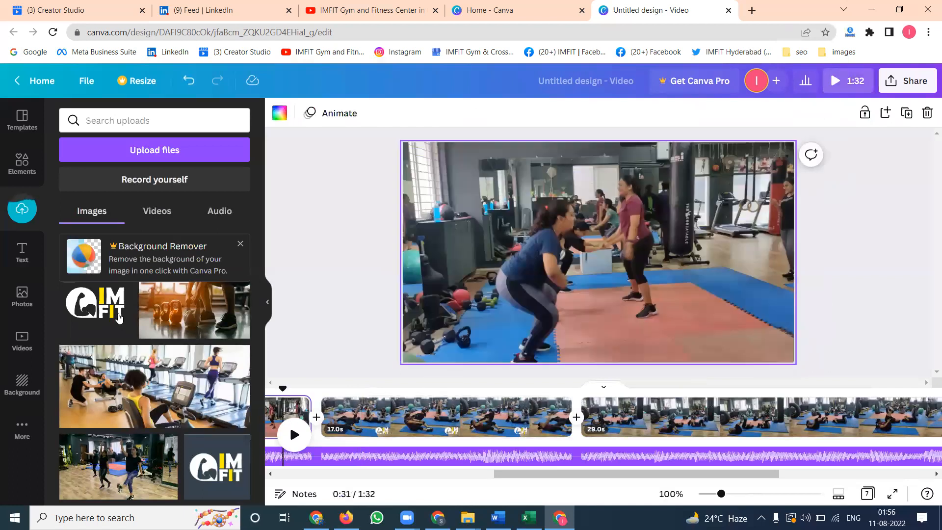
{"action": "left_click", "coordinate": [119, 318]}
{"action": "left_click_drag", "start_coordinate": [584, 252], "coordinate": [746, 328]}
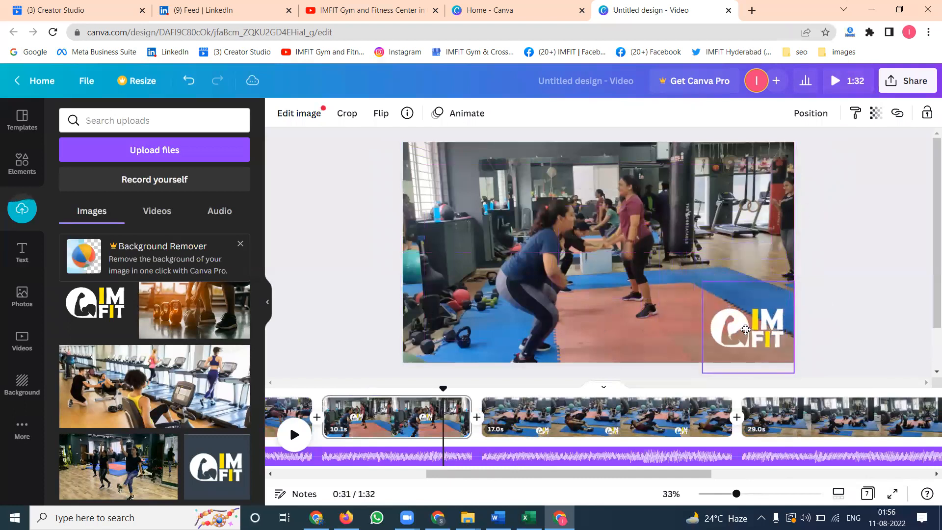
{"action": "left_click", "coordinate": [288, 417]}
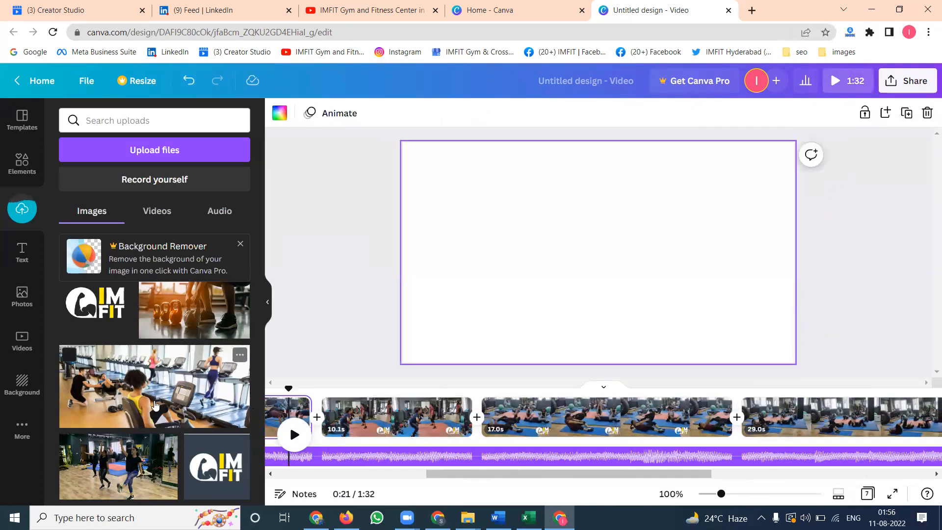
{"action": "left_click", "coordinate": [120, 324]}
{"action": "left_click_drag", "start_coordinate": [599, 254], "coordinate": [742, 334]}
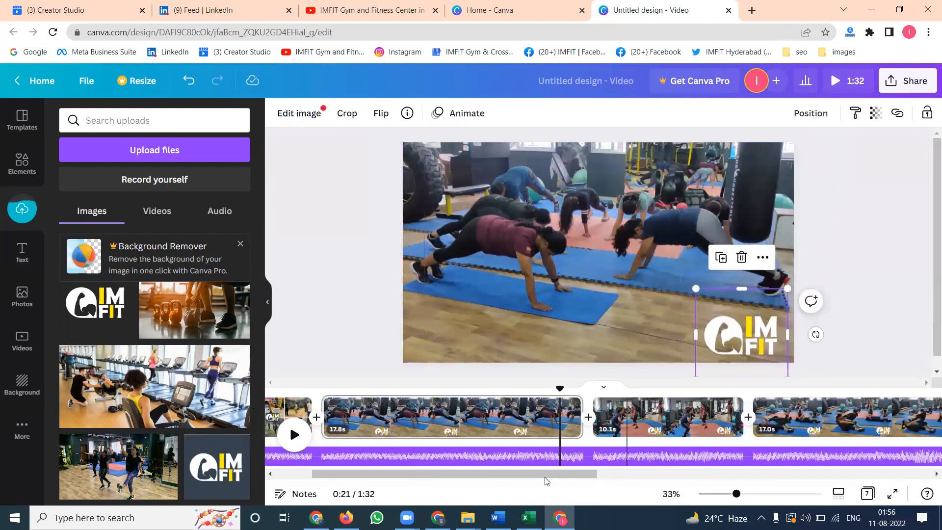
- Scale down an IMFIT logo on page 5 and place it in that page's lower-right corner
{"action": "left_click_drag", "start_coordinate": [513, 474], "coordinate": [843, 466]}
{"action": "left_click", "coordinate": [601, 420]}
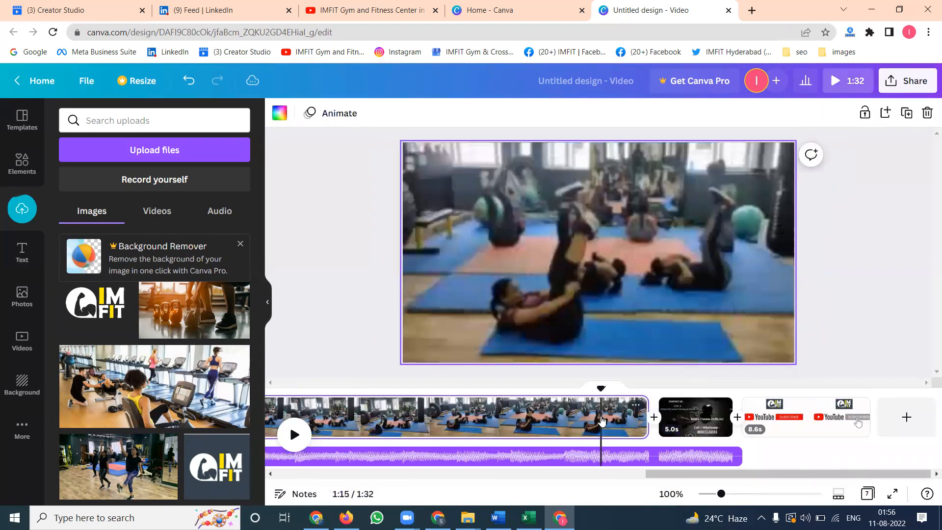
{"action": "left_click", "coordinate": [557, 229]}
{"action": "left_click_drag", "start_coordinate": [552, 210], "coordinate": [613, 268]}
{"action": "left_click_drag", "start_coordinate": [612, 300], "coordinate": [760, 339]}
{"action": "left_click", "coordinate": [877, 299]}
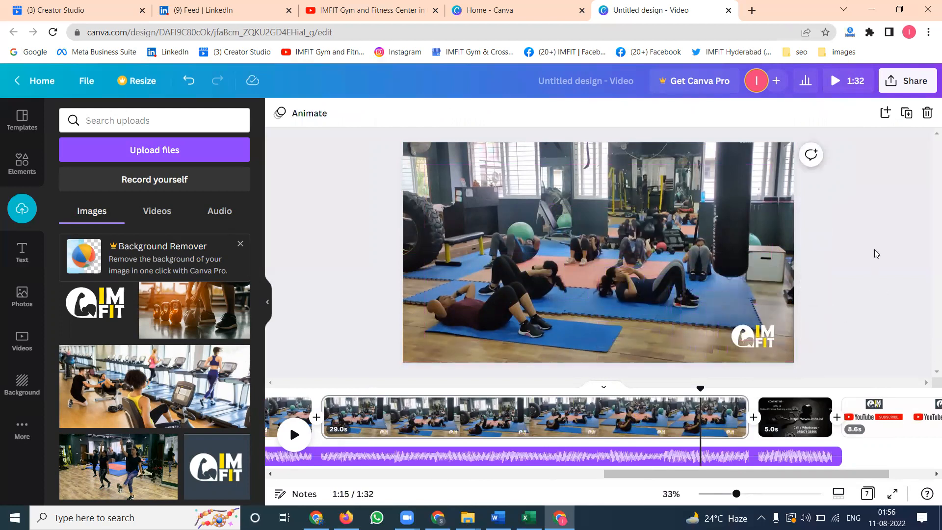
- Download all pages of the design as an MP4 video
{"action": "left_click", "coordinate": [900, 87]}
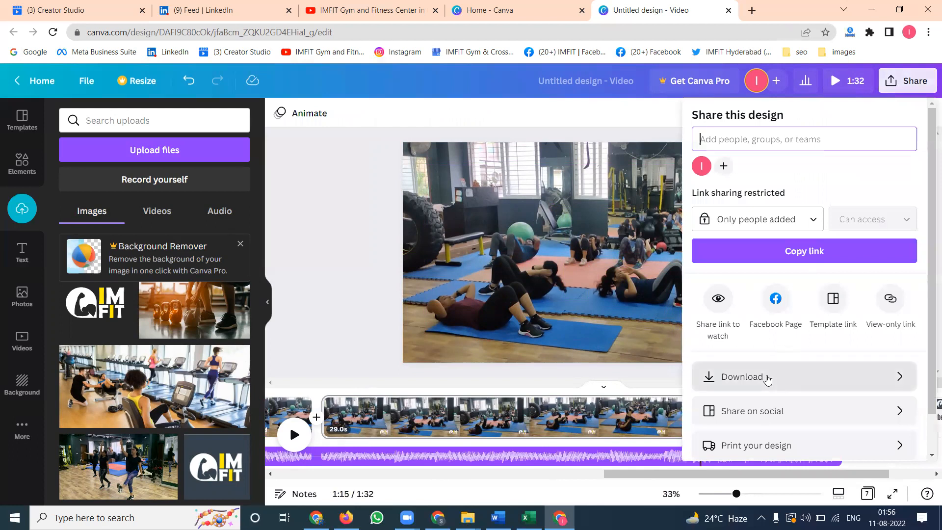
{"action": "left_click", "coordinate": [768, 381]}
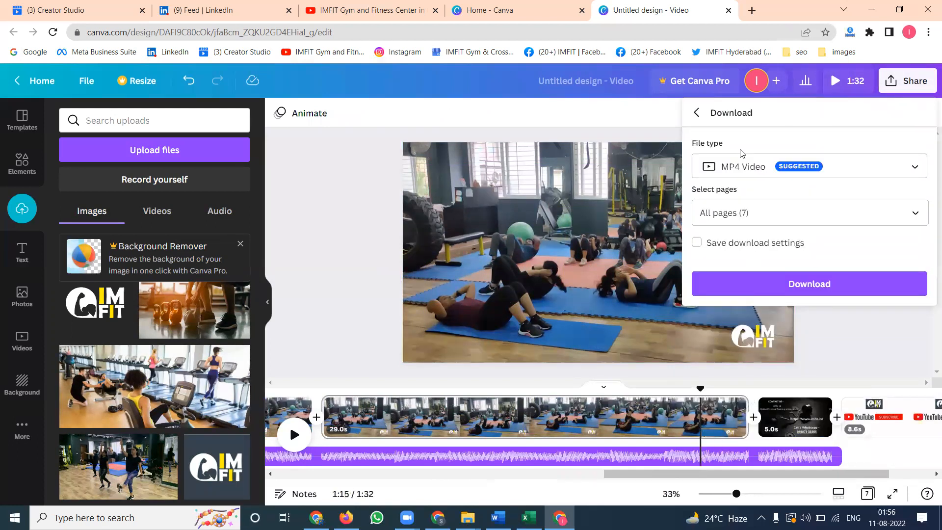
{"action": "left_click", "coordinate": [761, 283]}
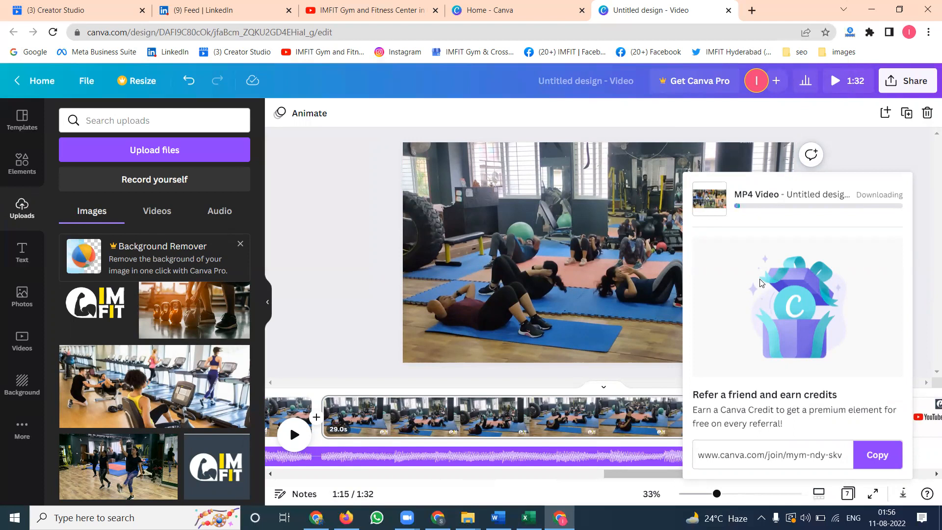
- Search Google for "openshot", view the OpenShot download page, and return to the Canva workout design
{"action": "left_click", "coordinate": [751, 11]}
{"action": "type", "text": "openshot"}
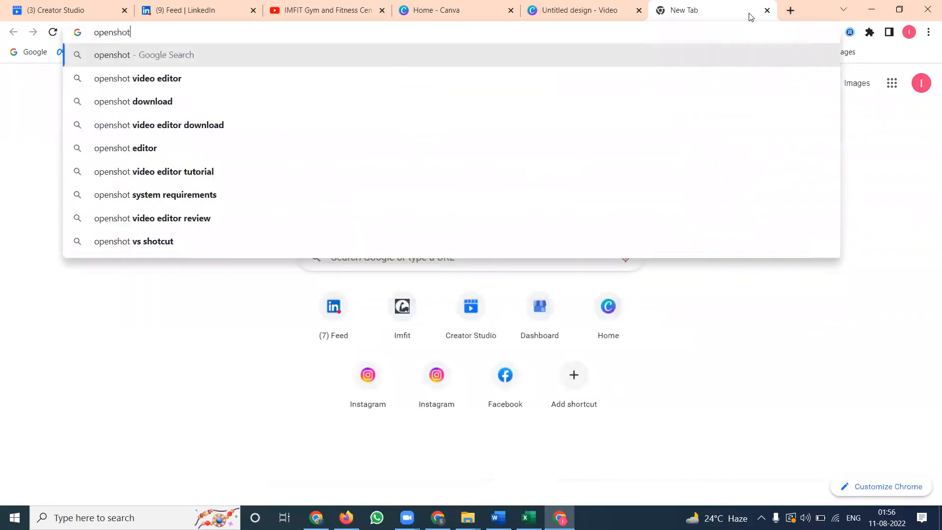
{"action": "key", "text": "Return"}
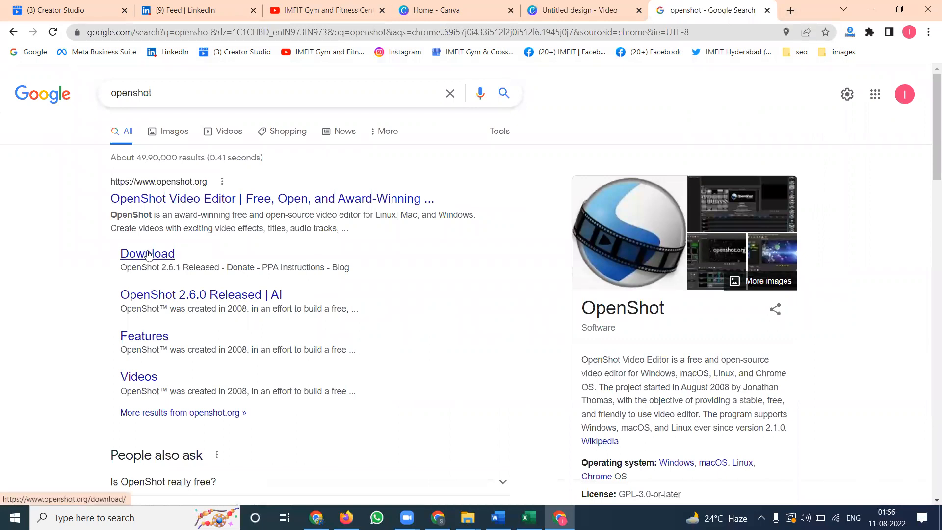
{"action": "left_click", "coordinate": [147, 254]}
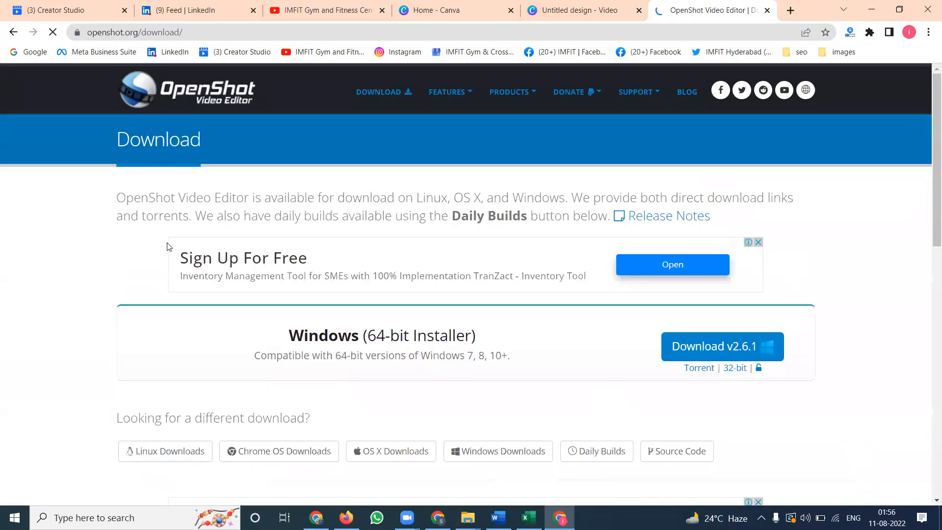
{"action": "scroll", "coordinate": [169, 247], "scroll_direction": "down", "scroll_amount": 4}
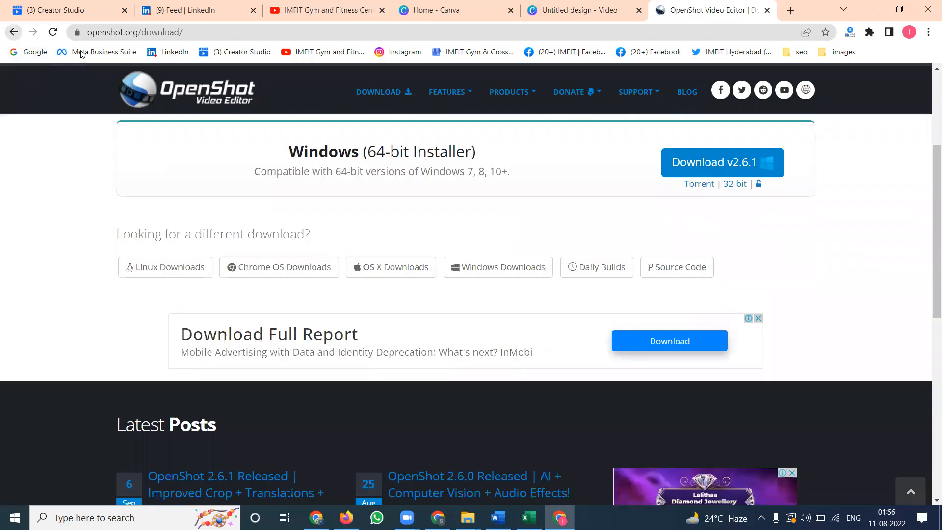
{"action": "left_click", "coordinate": [13, 32]}
{"action": "left_click", "coordinate": [548, 5]}
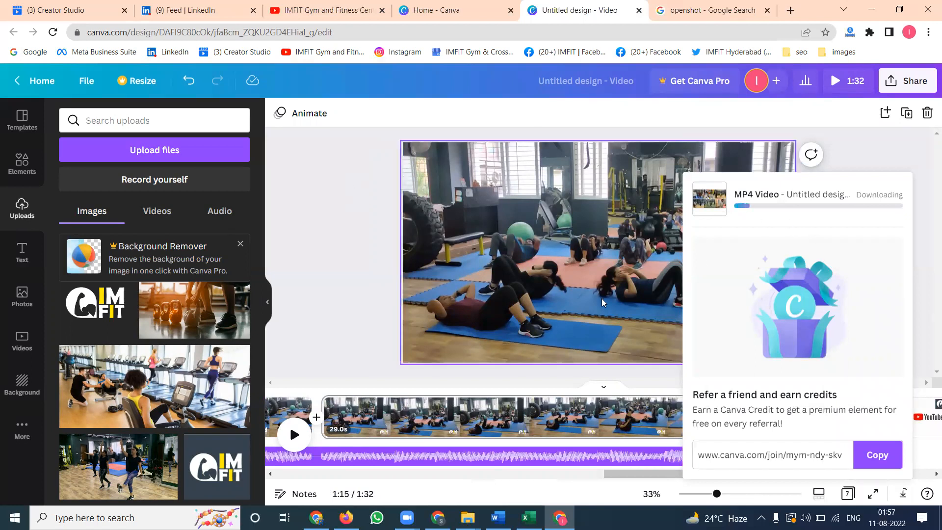
- Create a blank Video Message design from the Canva home page and browse its available templates, elements and photos
{"action": "left_click", "coordinate": [481, 8]}
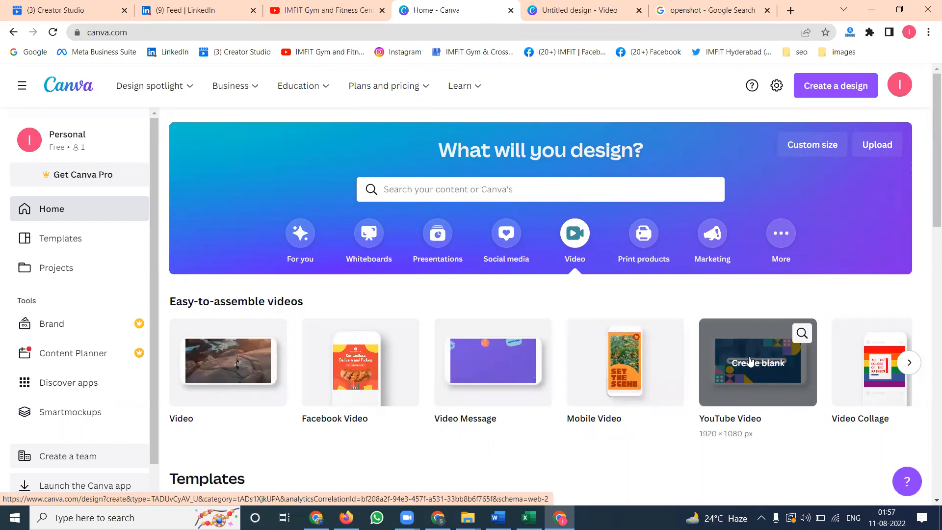
{"action": "left_click", "coordinate": [513, 364]}
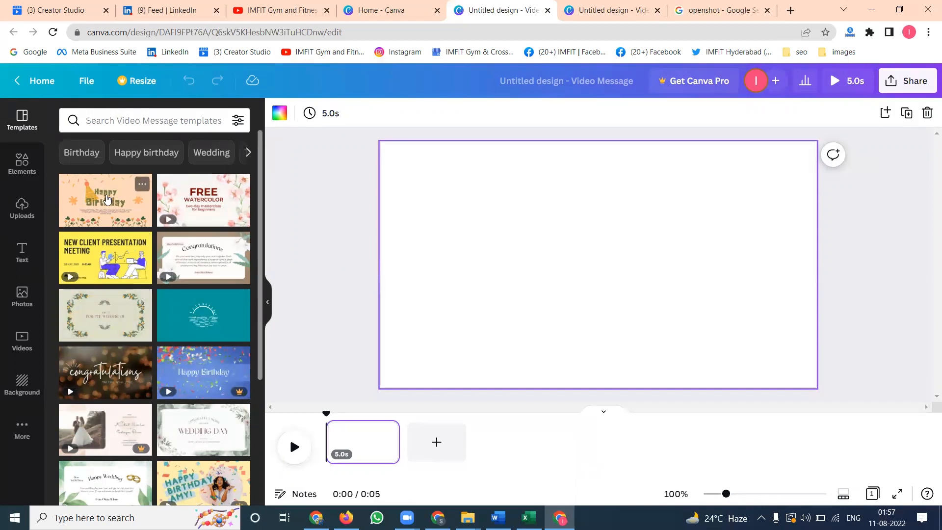
{"action": "scroll", "coordinate": [205, 306], "scroll_direction": "down", "scroll_amount": 4}
{"action": "scroll", "coordinate": [205, 305], "scroll_direction": "down", "scroll_amount": 4}
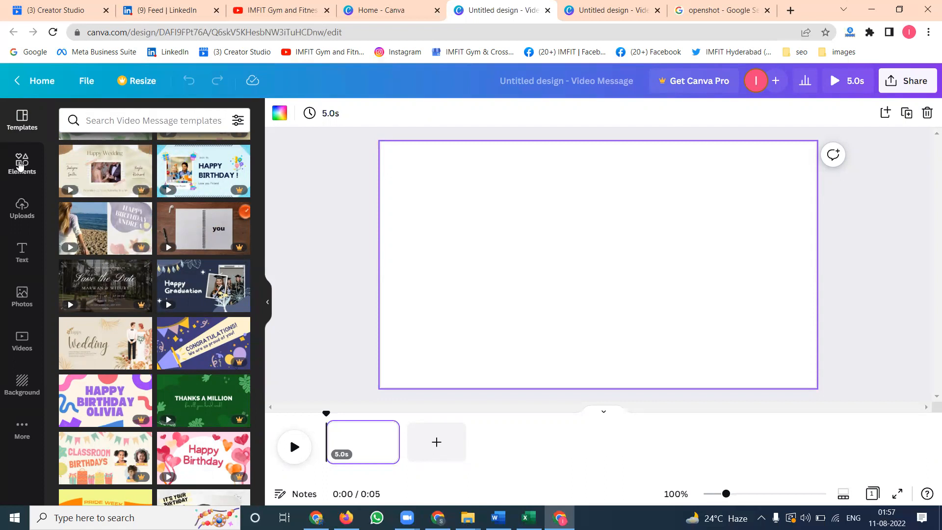
{"action": "left_click", "coordinate": [21, 164]}
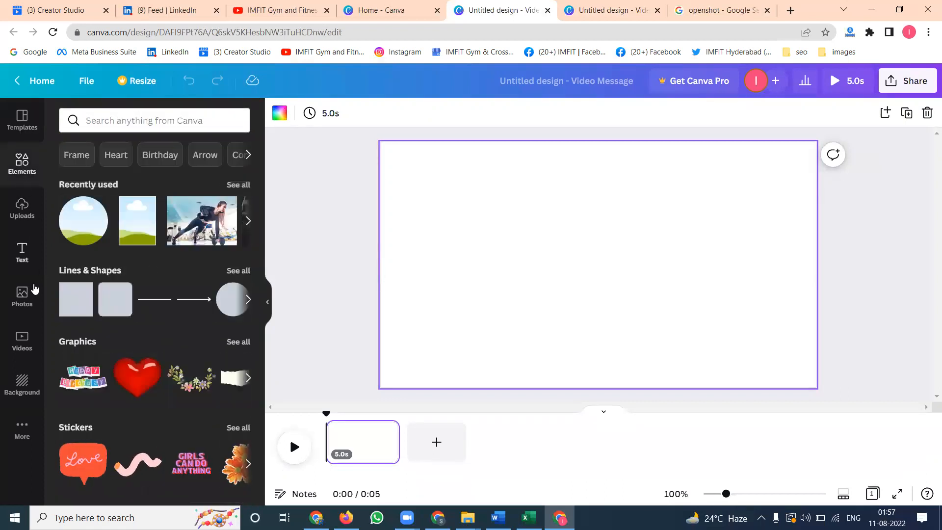
{"action": "left_click", "coordinate": [22, 296]}
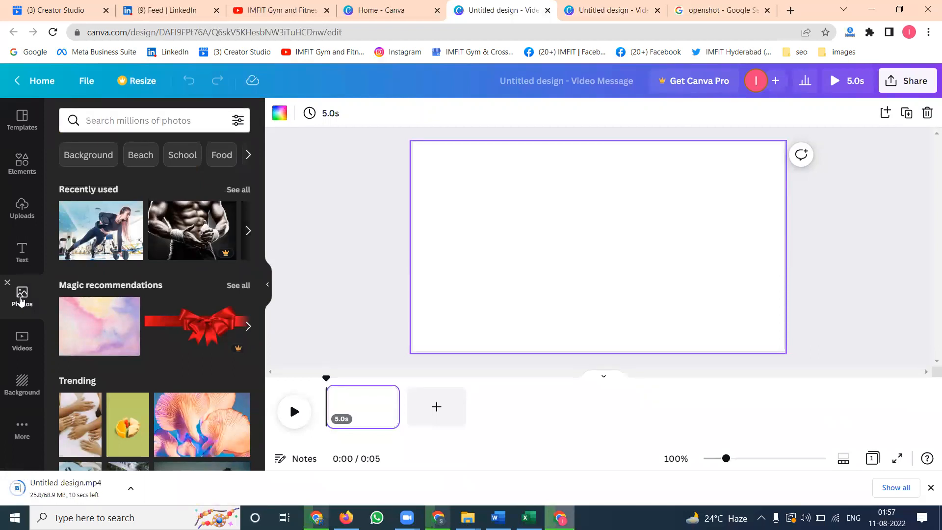
{"action": "scroll", "coordinate": [131, 278], "scroll_direction": "down", "scroll_amount": 5}
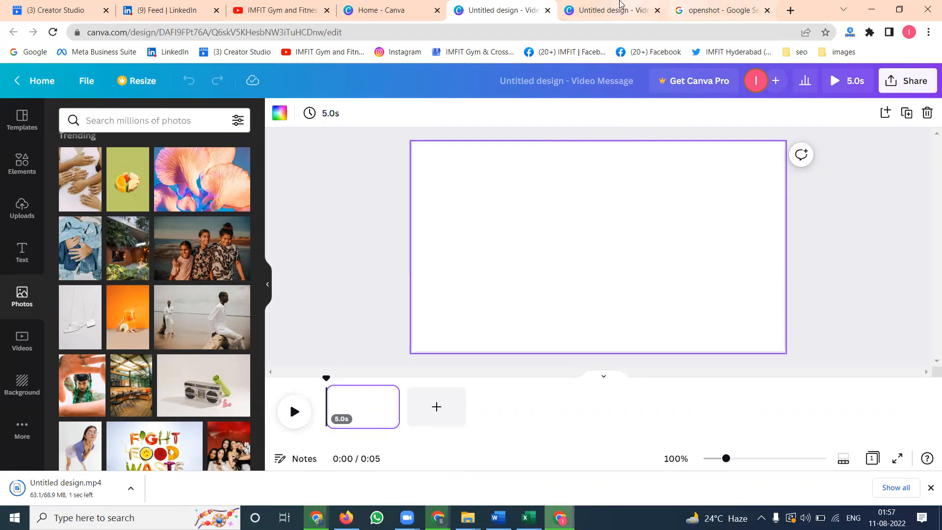
- Return to the workout video design and view the page options for pages 5 and 2
{"action": "left_click", "coordinate": [604, 8]}
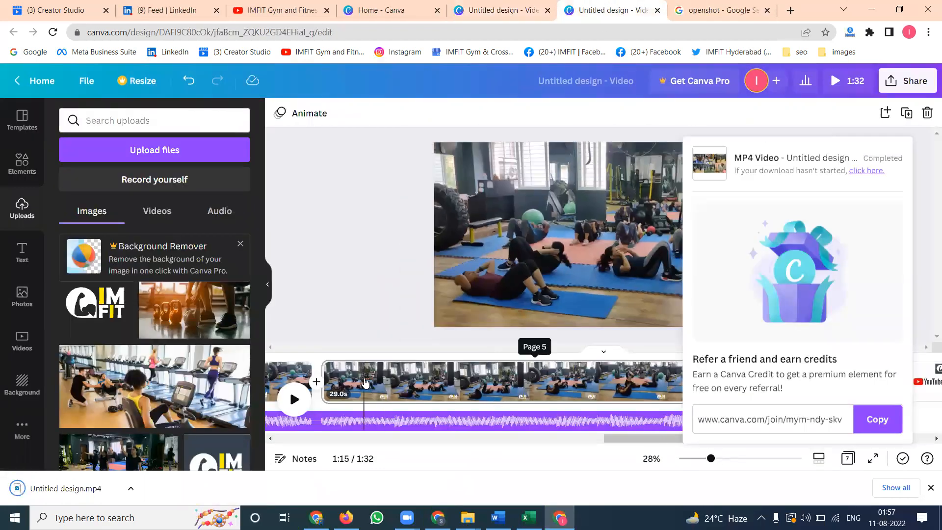
{"action": "right_click", "coordinate": [364, 385]}
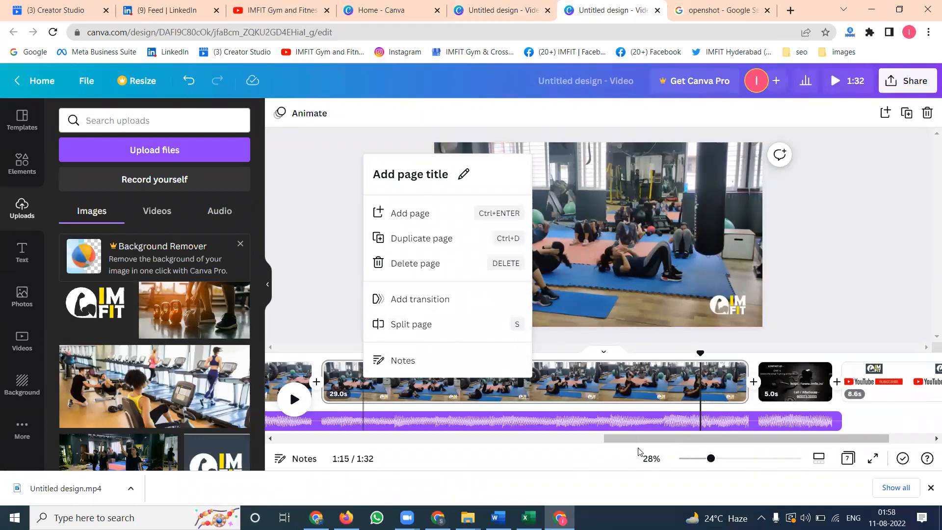
{"action": "left_click_drag", "start_coordinate": [636, 442], "coordinate": [319, 435]}
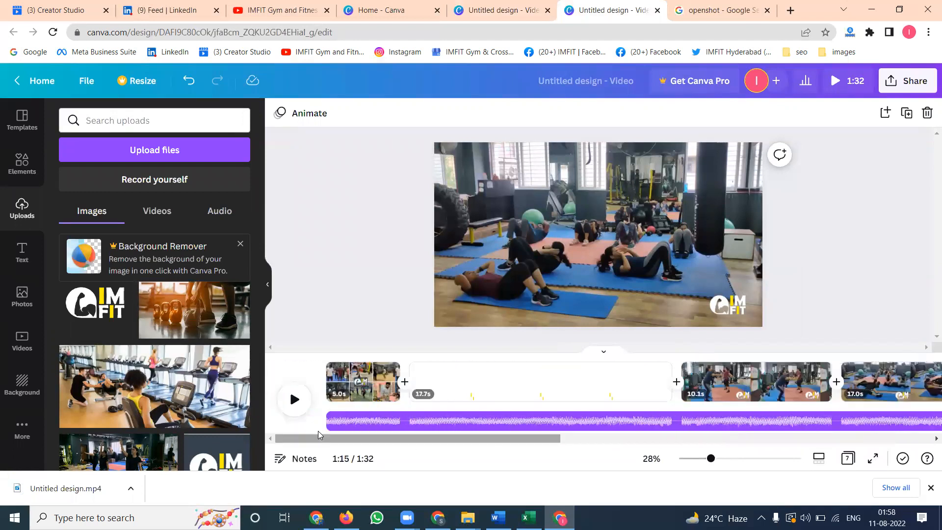
{"action": "left_click", "coordinate": [533, 383]}
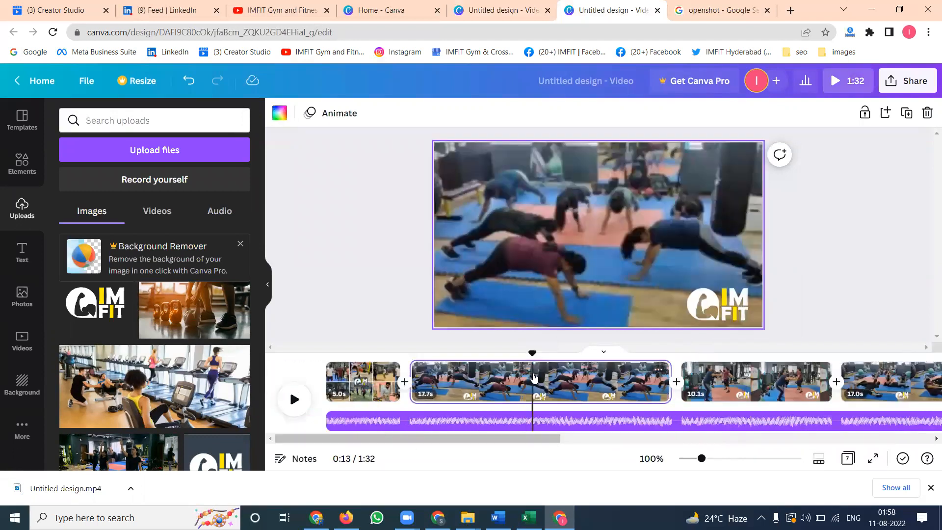
{"action": "right_click", "coordinate": [535, 252]}
{"action": "right_click", "coordinate": [458, 389]}
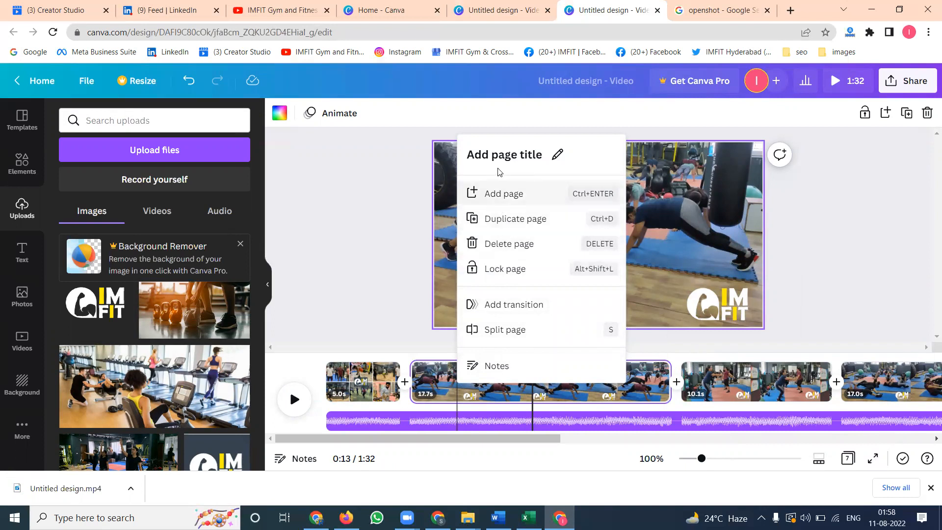
{"action": "left_click", "coordinate": [379, 191]}
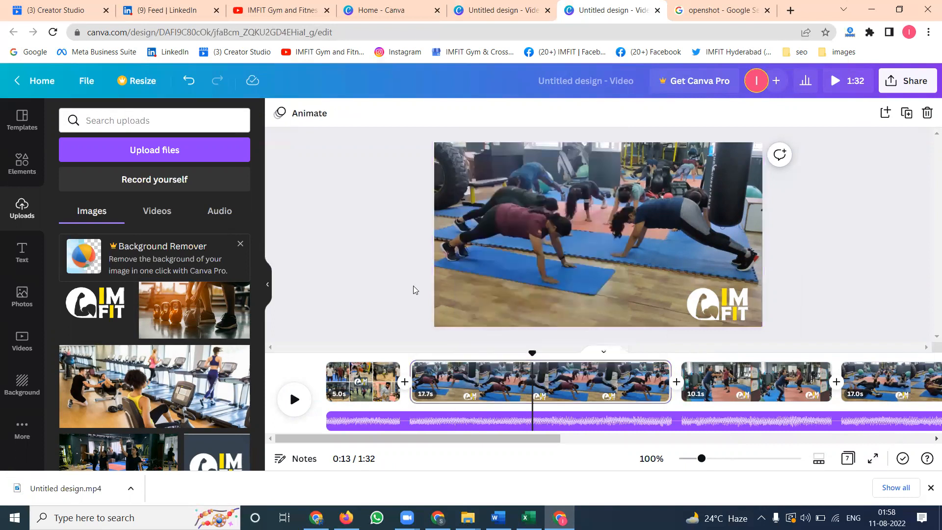
- Search Google for "easy video maker", look at the programs on the desktop, and return to the search results
{"action": "left_click", "coordinate": [790, 13]}
{"action": "type", "text": "easy video maker"}
{"action": "key", "text": "Return"}
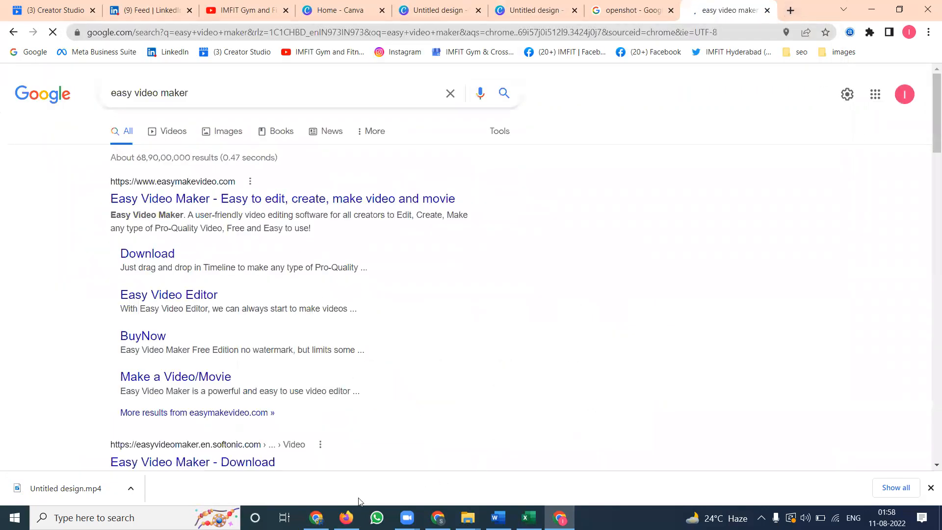
{"action": "left_click", "coordinate": [316, 517]}
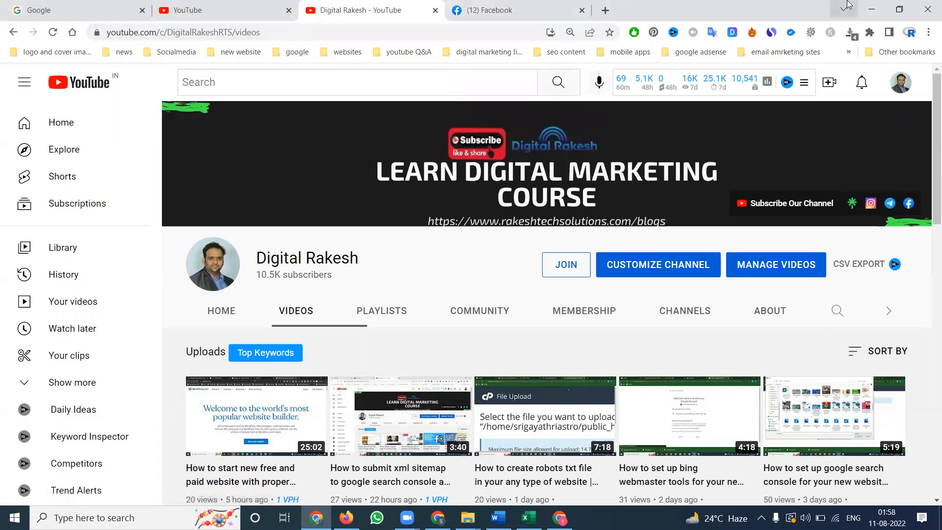
{"action": "left_click", "coordinate": [871, 9]}
{"action": "left_click", "coordinate": [559, 518]}
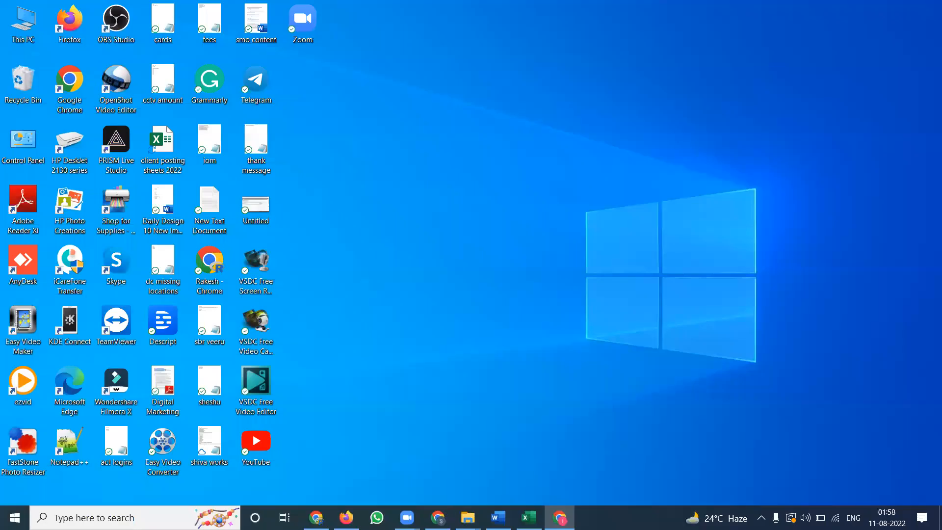
{"action": "left_click", "coordinate": [559, 518]}
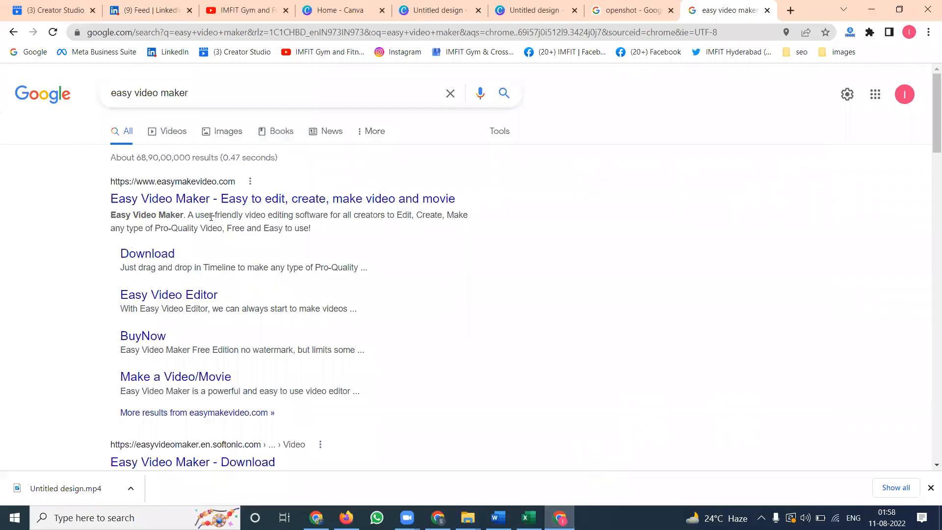
- View the IMFIT channel's uploaded videos on YouTube and close the blank Video Message and workout video design tabs
{"action": "left_click", "coordinate": [241, 19]}
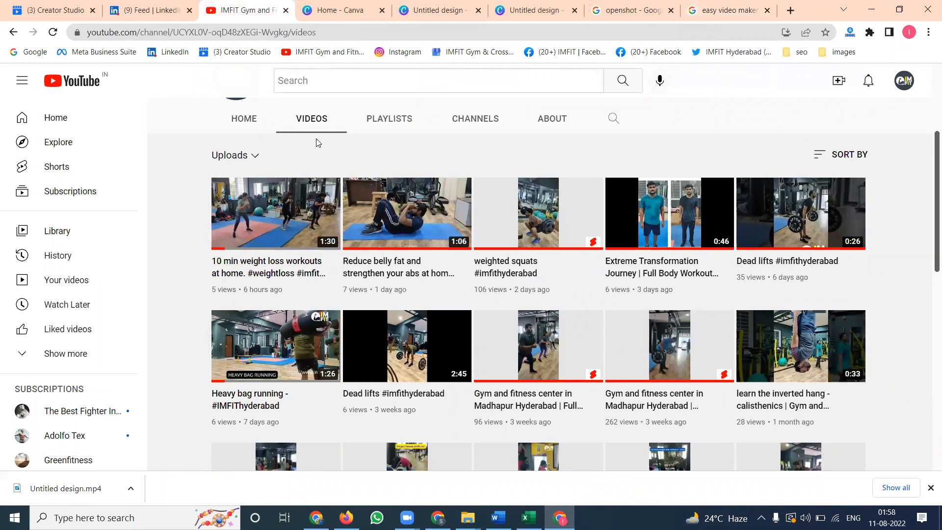
{"action": "left_click", "coordinate": [435, 6]}
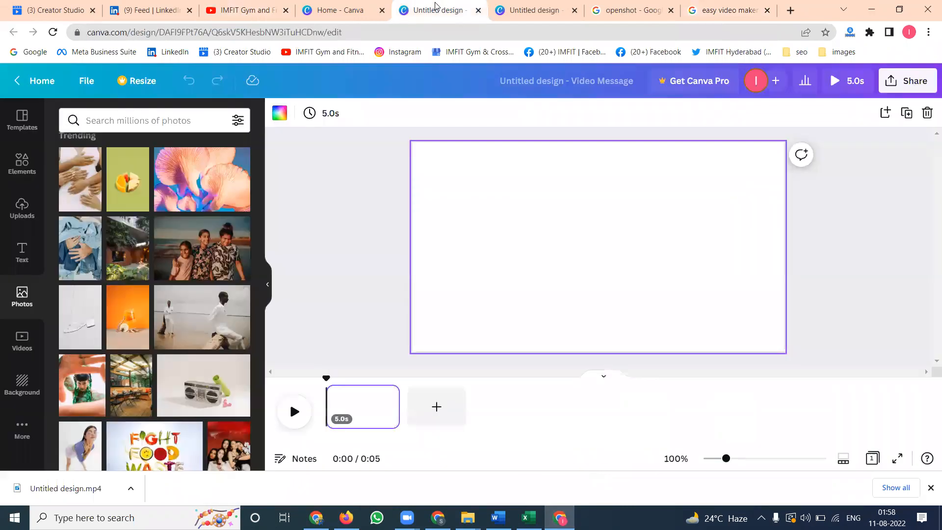
{"action": "left_click", "coordinate": [499, 9]}
{"action": "left_click", "coordinate": [476, 10]}
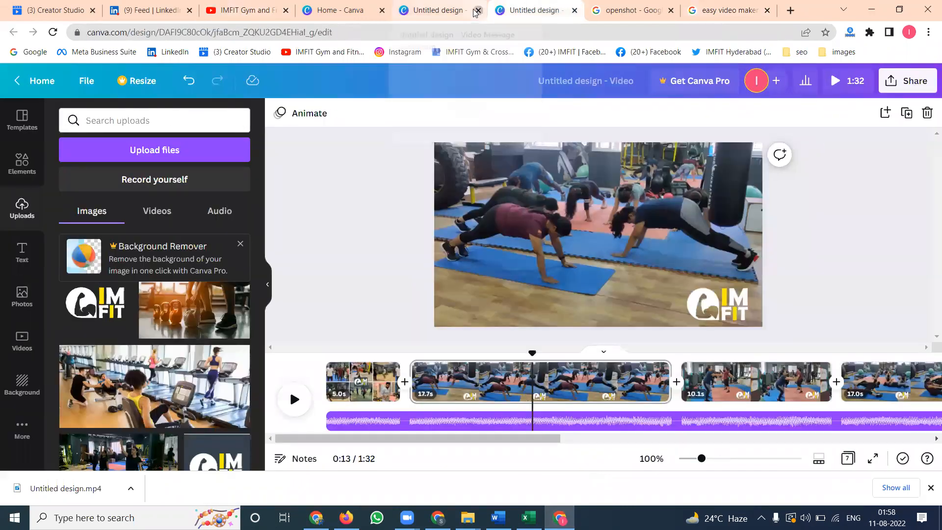
{"action": "left_click", "coordinate": [476, 10]}
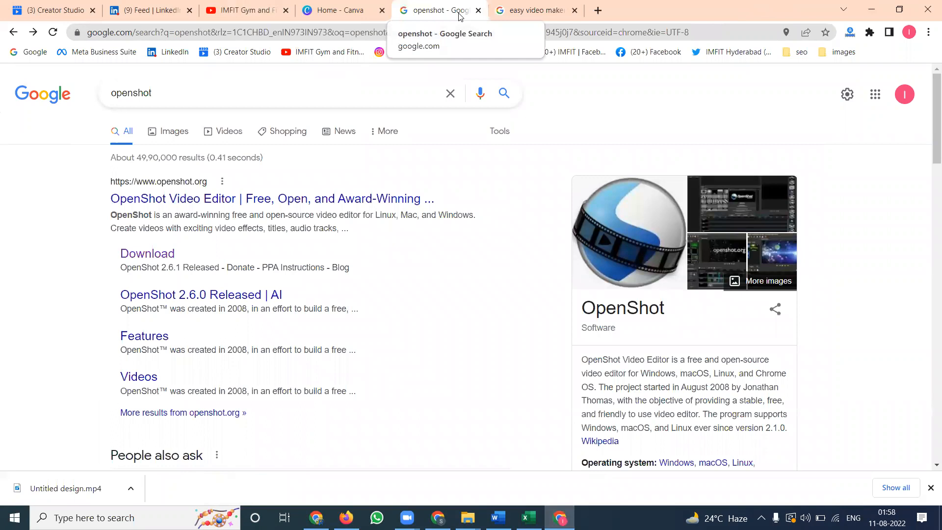
- Switch to the other Chrome window and look through the uploaded videos on the digital marketing YouTube channel
{"action": "left_click", "coordinate": [318, 515]}
{"action": "scroll", "coordinate": [365, 227], "scroll_direction": "down", "scroll_amount": 2}
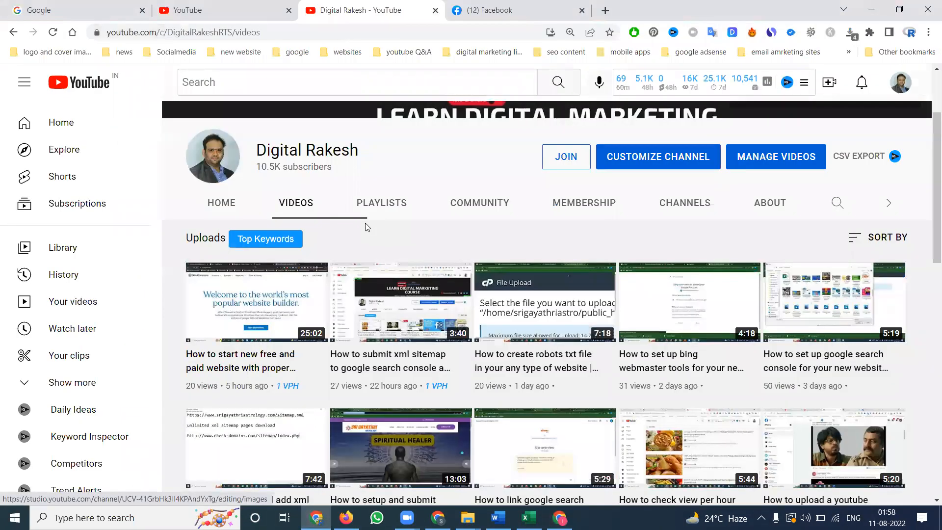
{"action": "scroll", "coordinate": [366, 228], "scroll_direction": "down", "scroll_amount": 1}
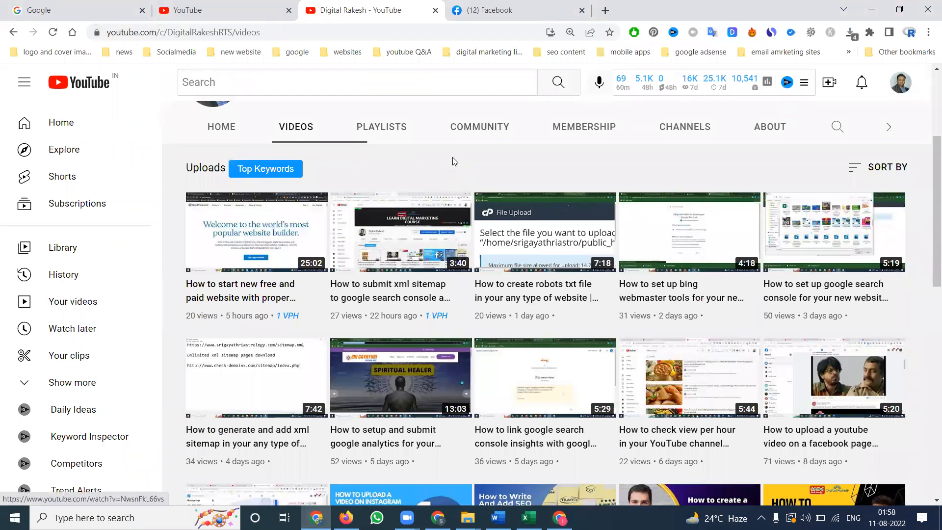